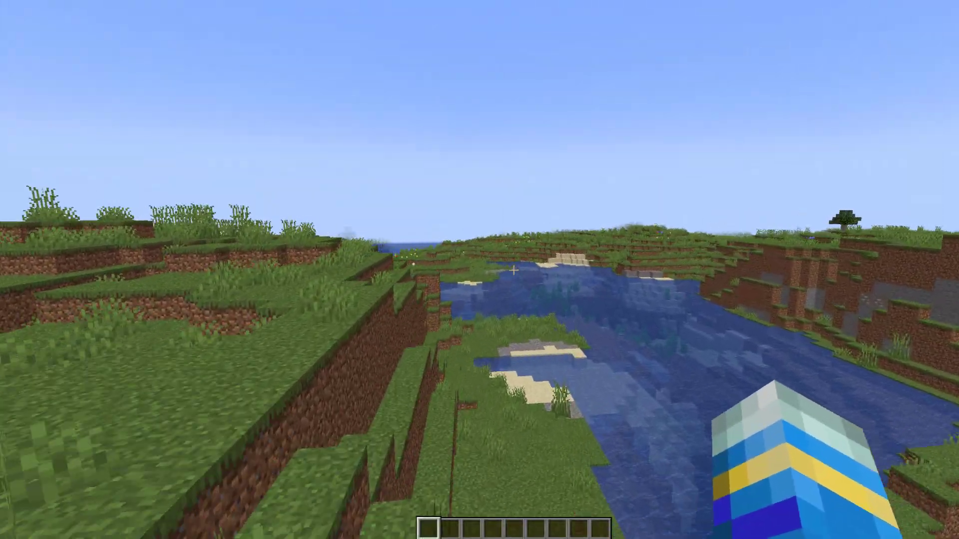
key("w")
key("w")
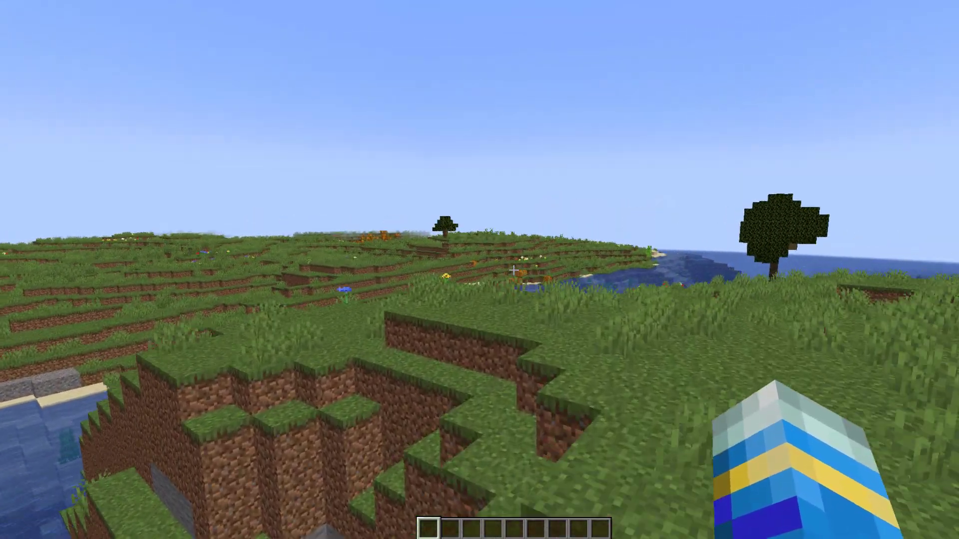
key("w")
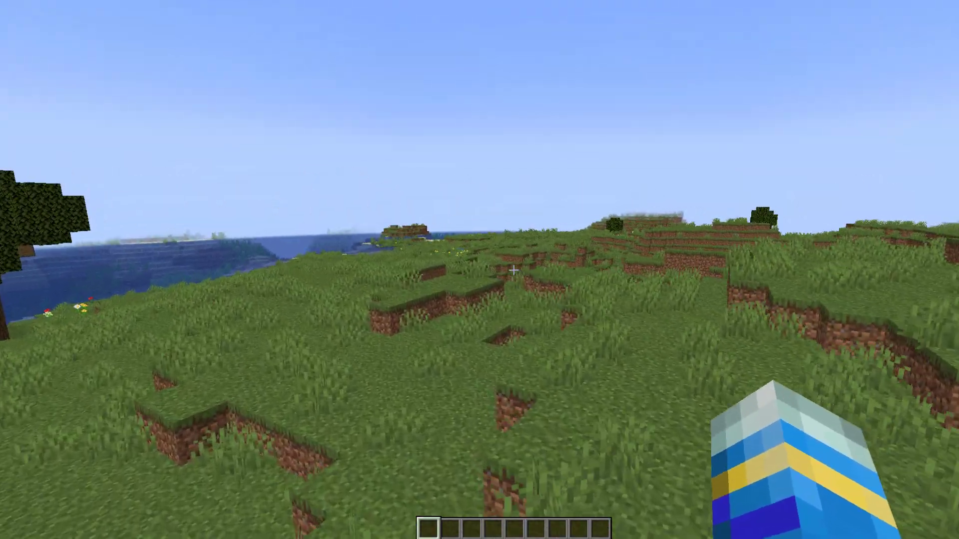
key("w")
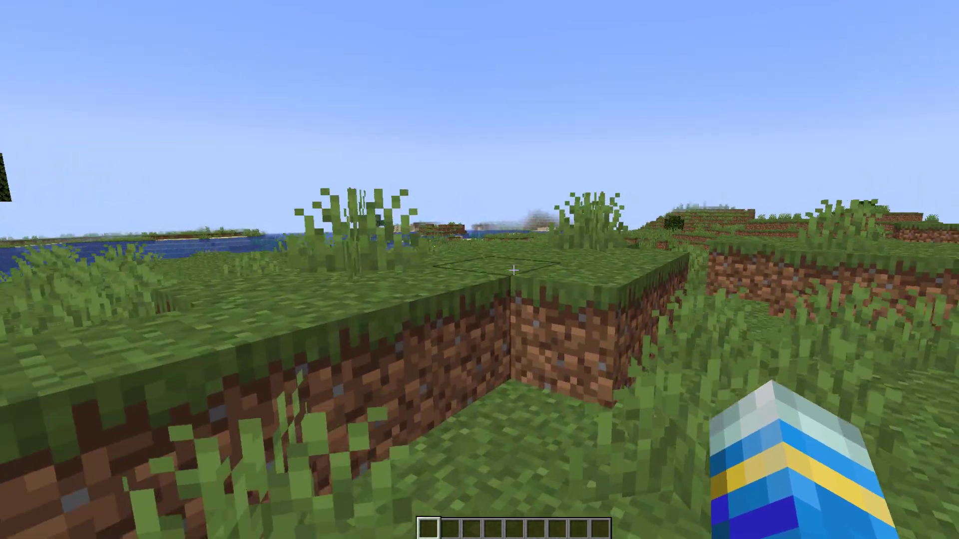
key("w")
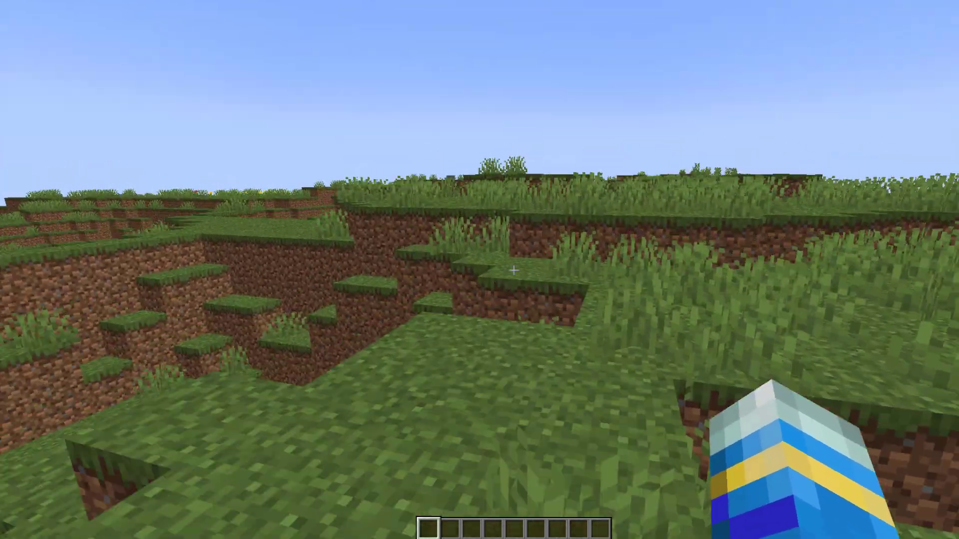
key("w")
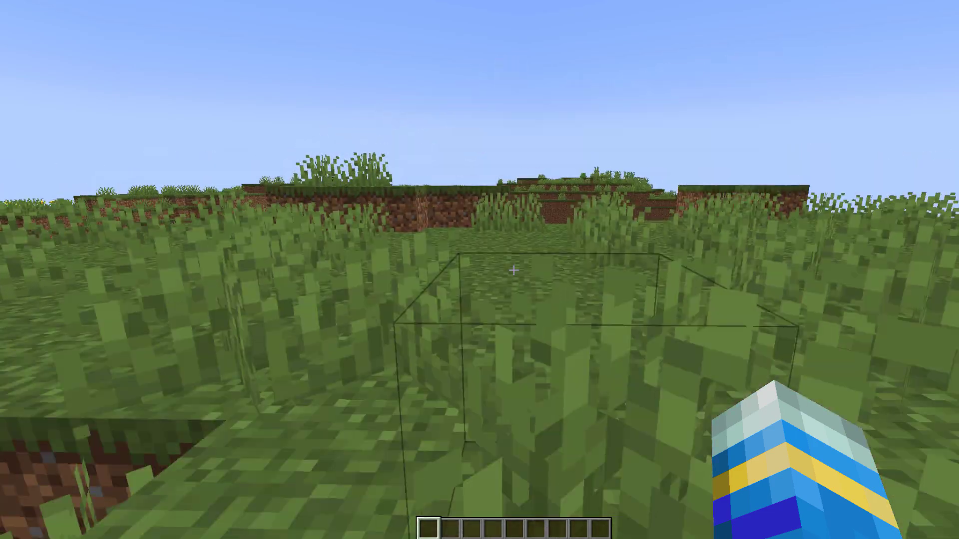
key("w")
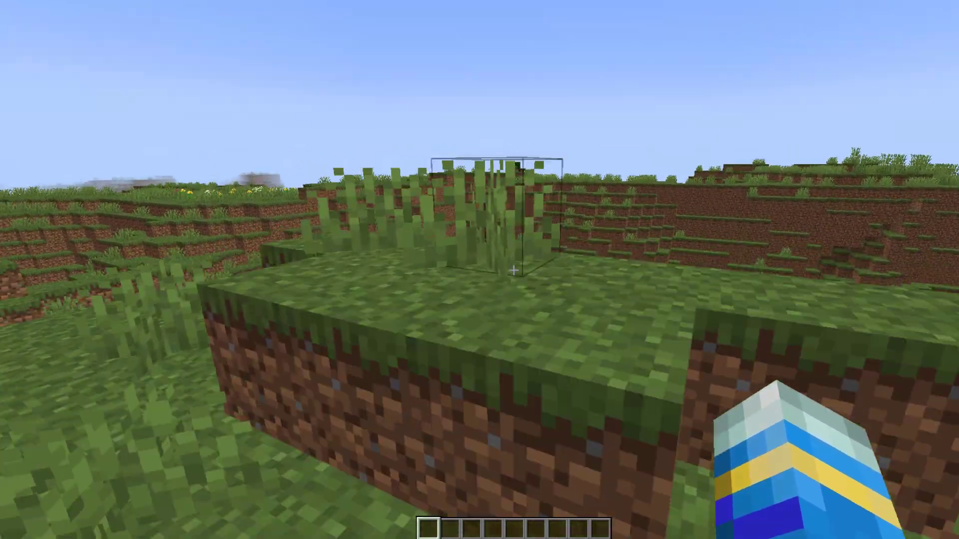
key("w")
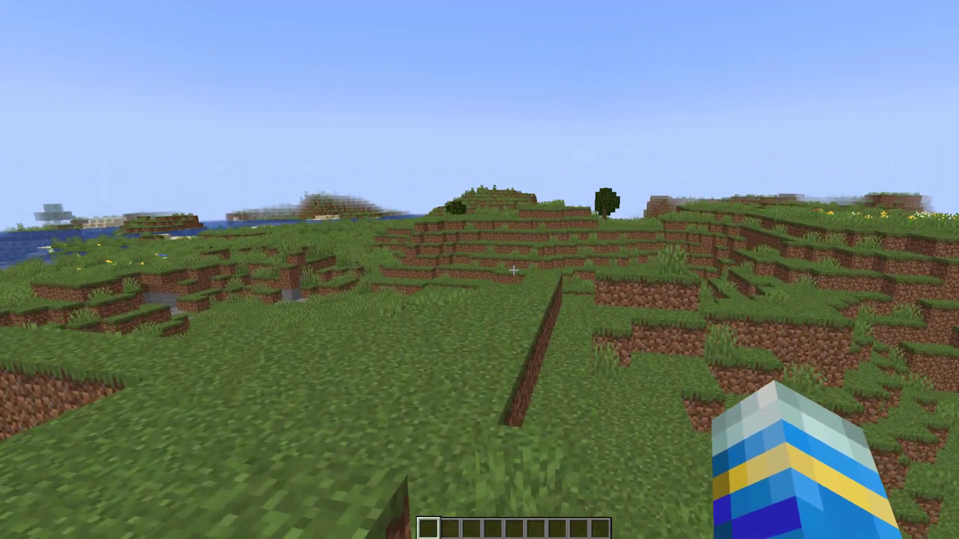
key("w")
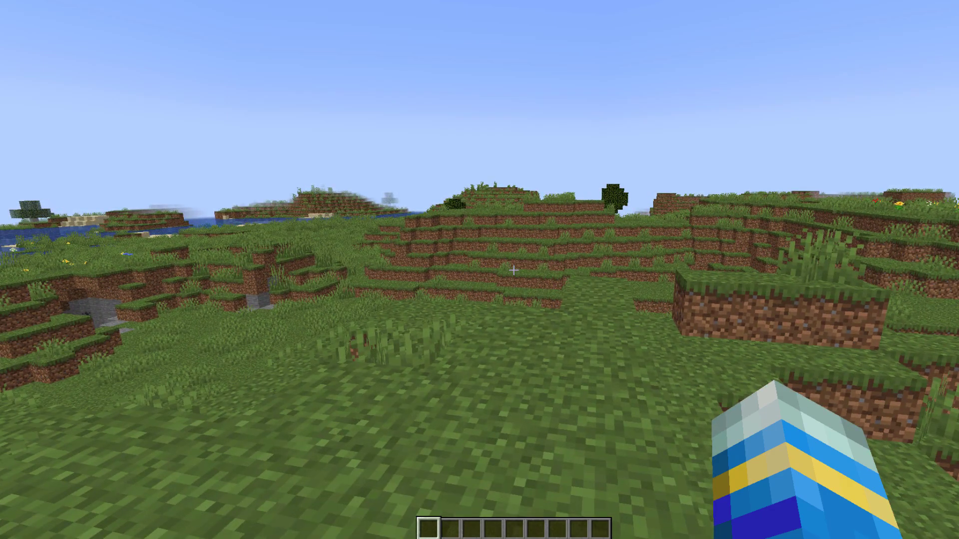
Run the /rewards command in the game chat to view the daily rewards menu
type("/rewards")
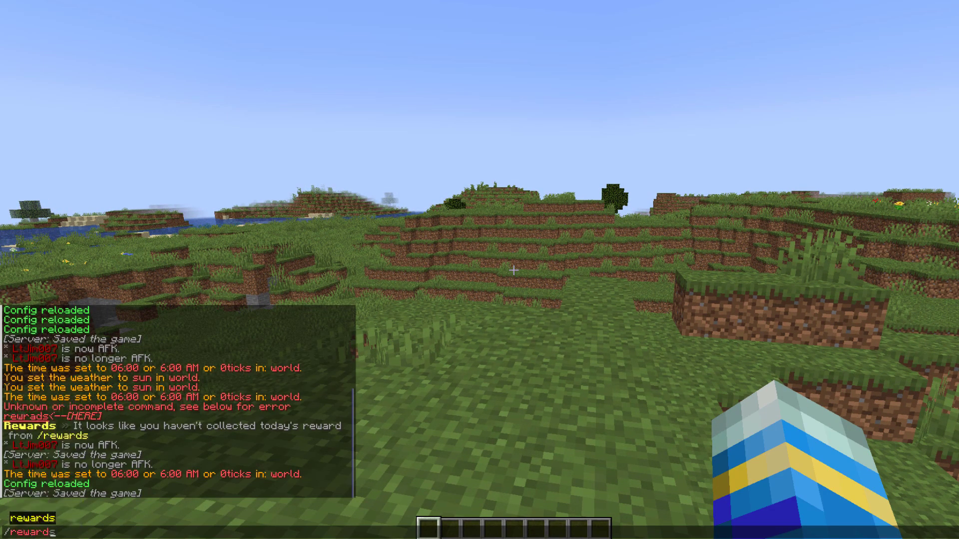
key("Return")
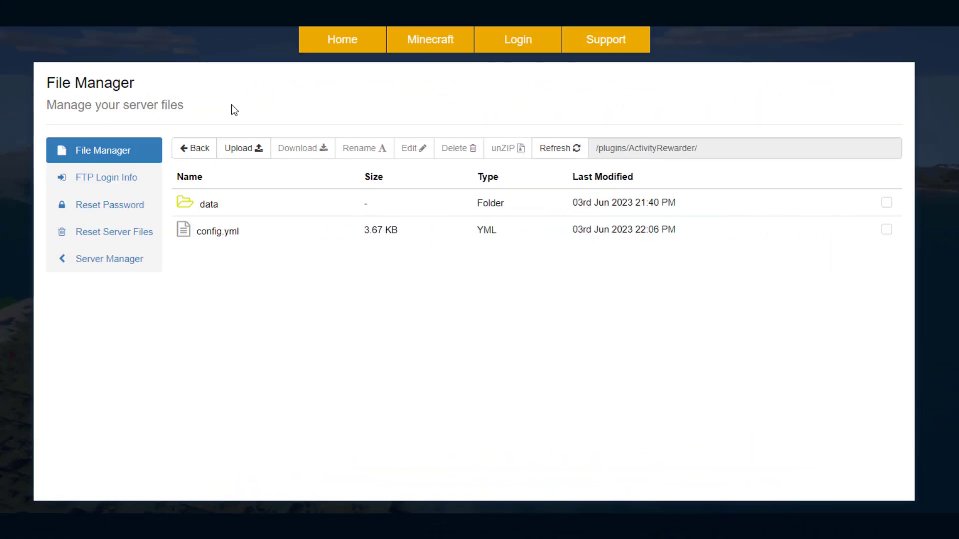
Switch to the server's file manager, open config.yml in /plugins/ActivityRewarder/ for editing, and review its gui section
left_click(231, 235)
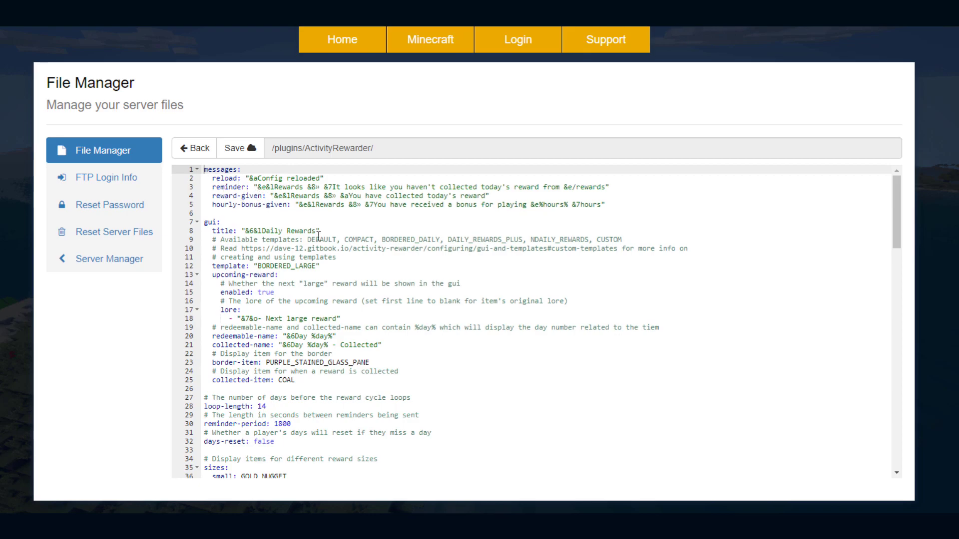
left_click_drag(205, 223, 341, 381)
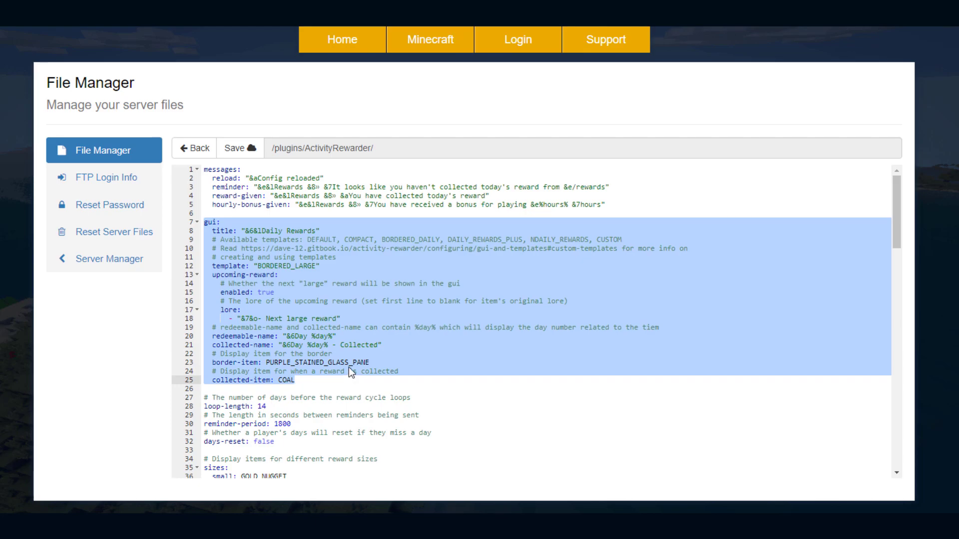
left_click(313, 313)
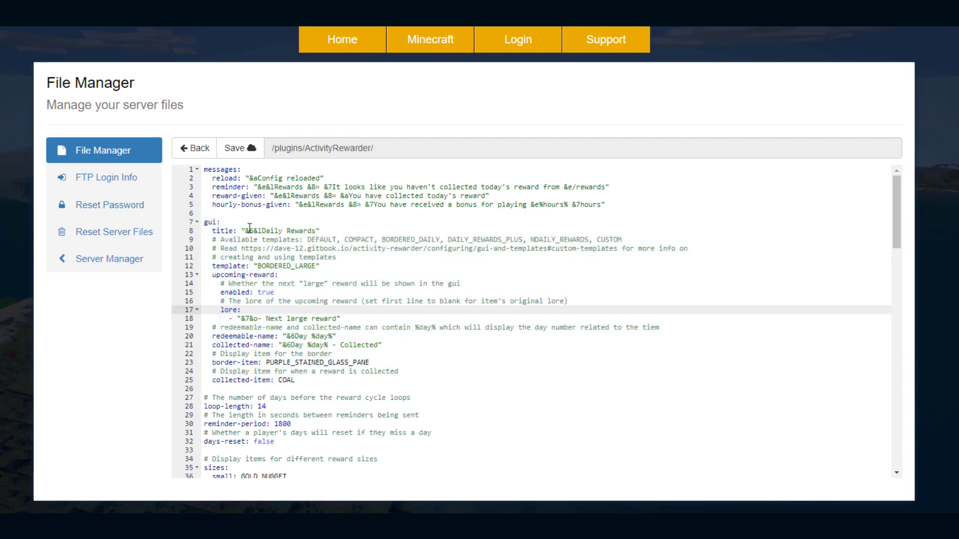
Set the gui title in config.yml to "&a&oDaily Rewards whatever"
left_click(251, 229)
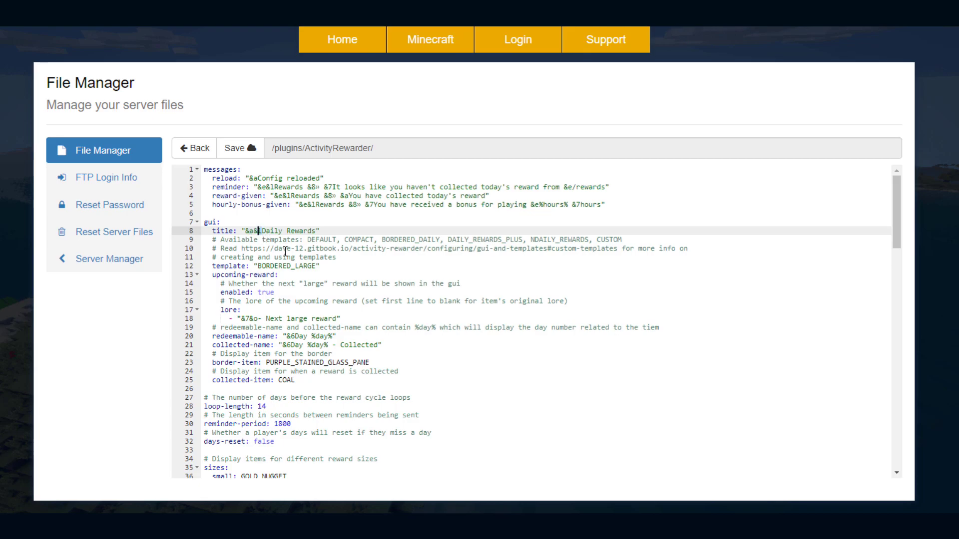
key("Delete")
type("o")
Review the available templates comment and examine the default template layouts on the linked GUI and Templates documentation page
left_click_drag(220, 240, 572, 240)
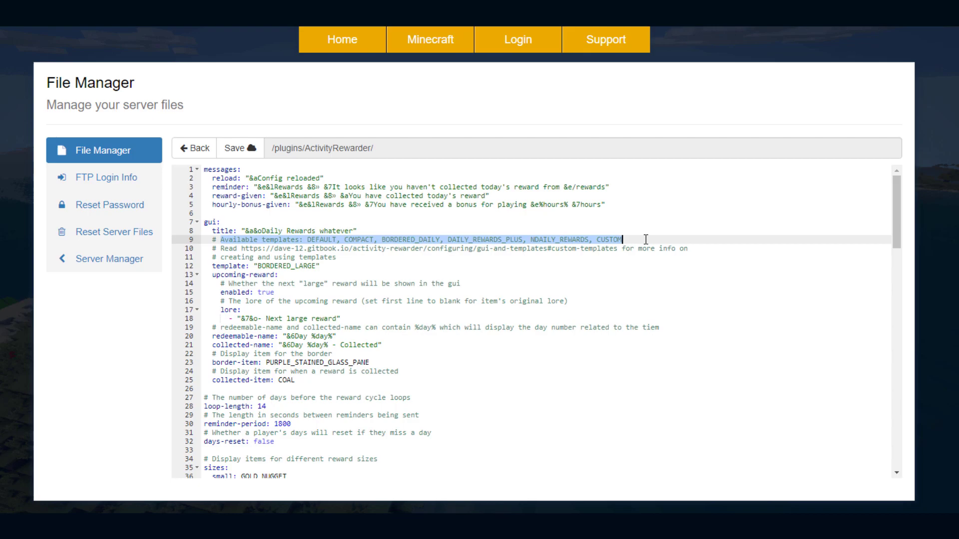
left_click(353, 248)
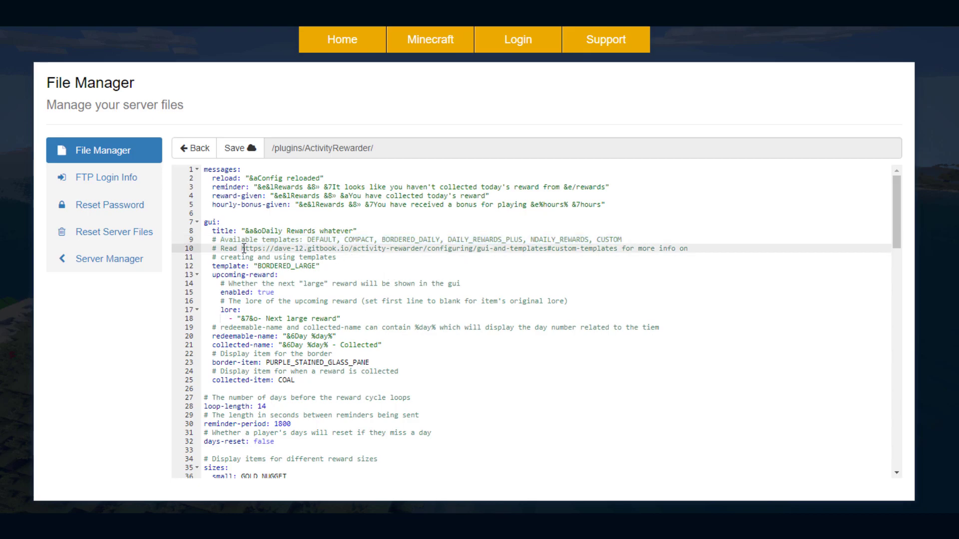
left_click_drag(241, 248, 618, 249)
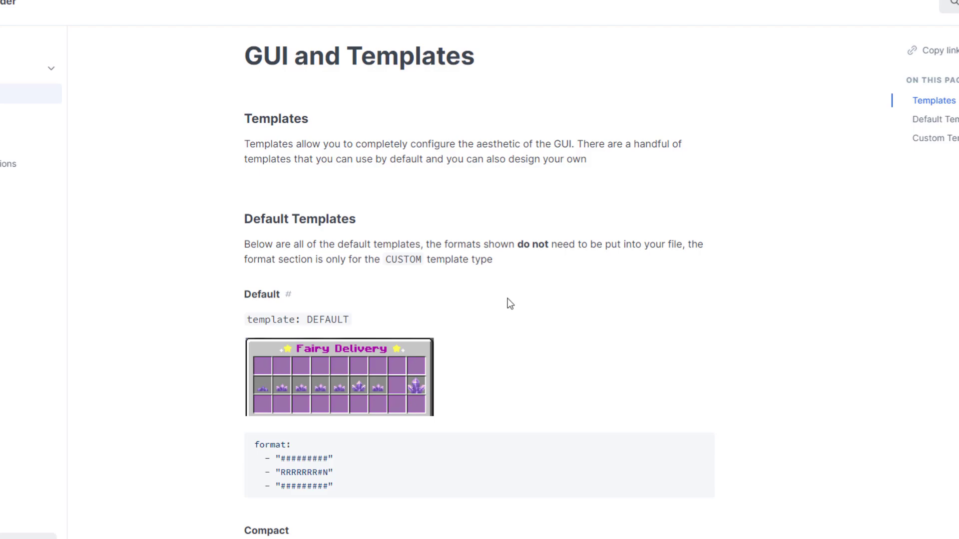
scroll(505, 307, "down", 1)
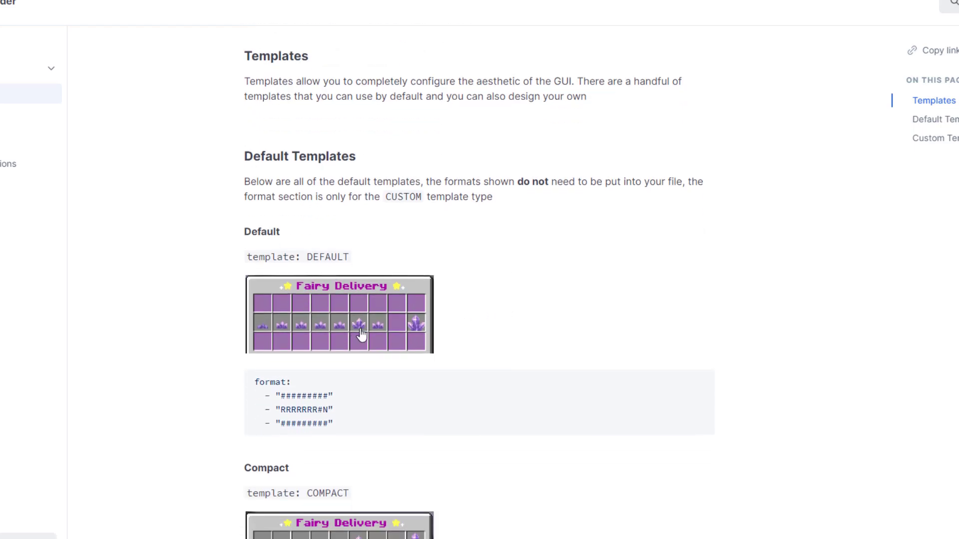
scroll(374, 334, "down", 6)
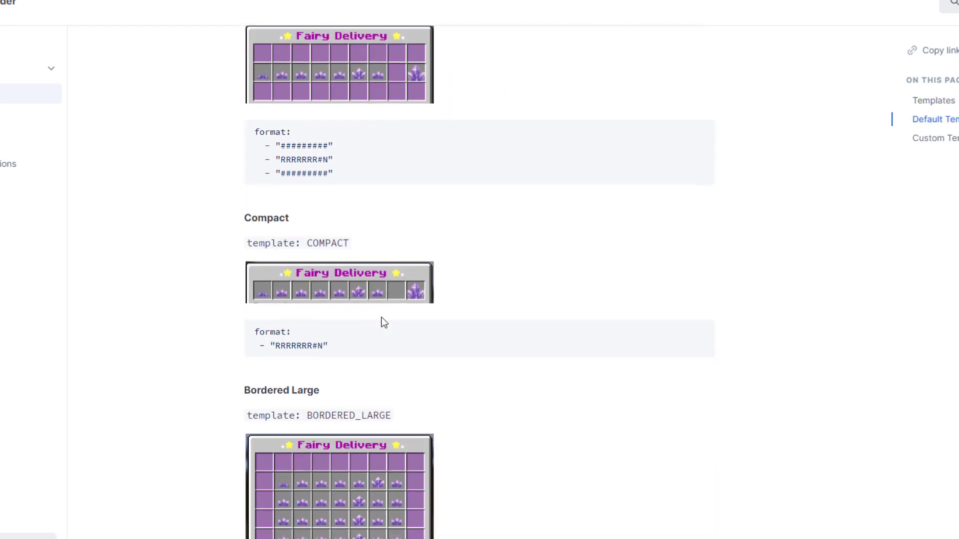
scroll(402, 320, "down", 2)
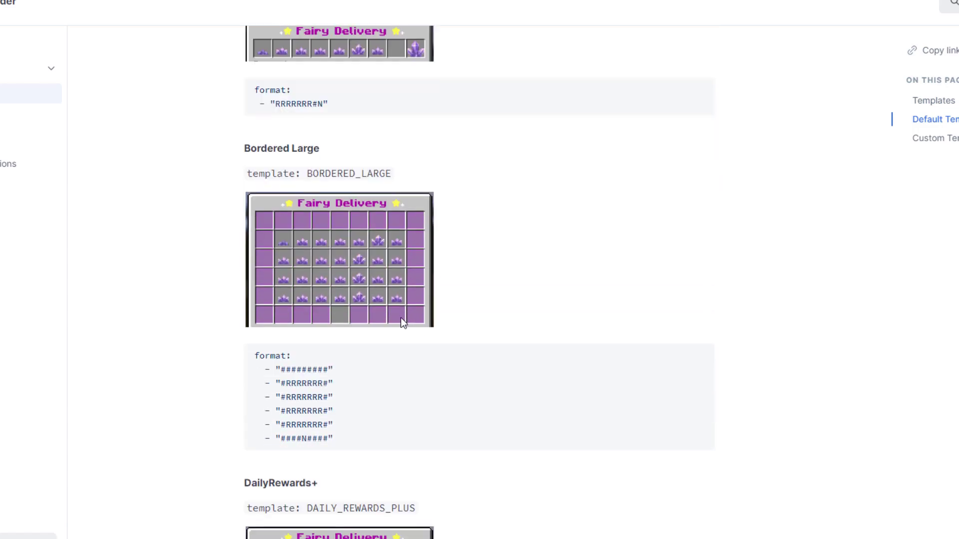
scroll(442, 297, "down", 4)
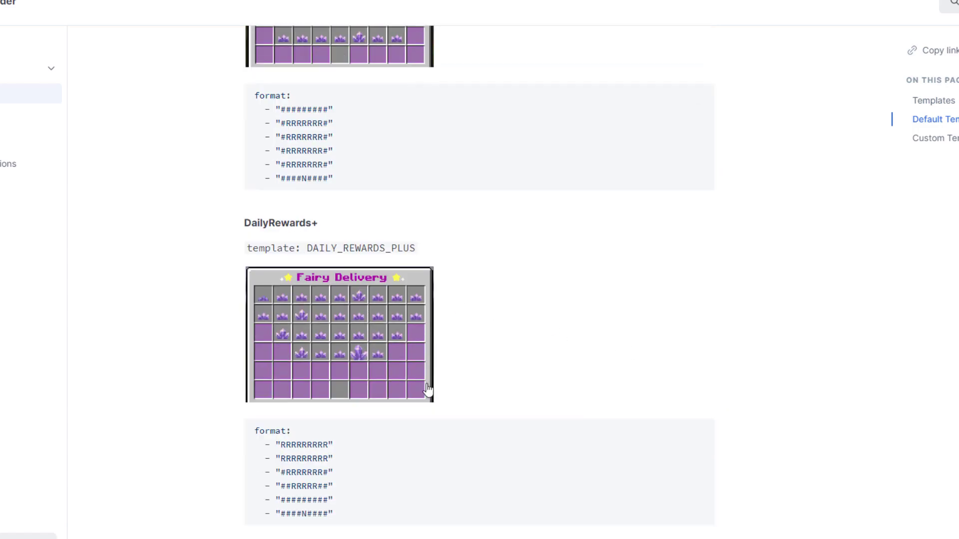
scroll(572, 392, "down", 14)
scroll(353, 193, "up", 20)
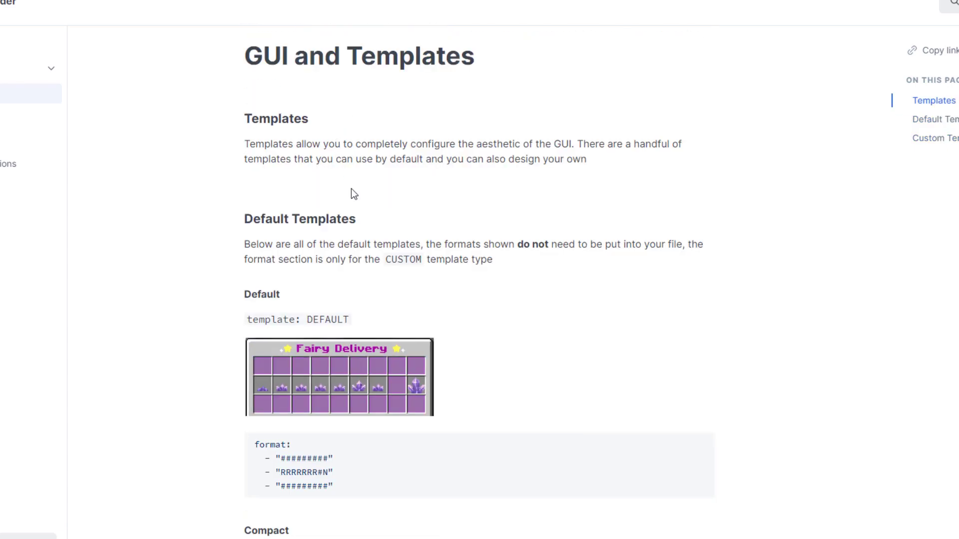
Copy the COMPACT template name from the documentation and set it as the gui template value in config.yml
scroll(406, 294, "down", 5)
left_click_drag(315, 242, 307, 244)
key("ctrl+c")
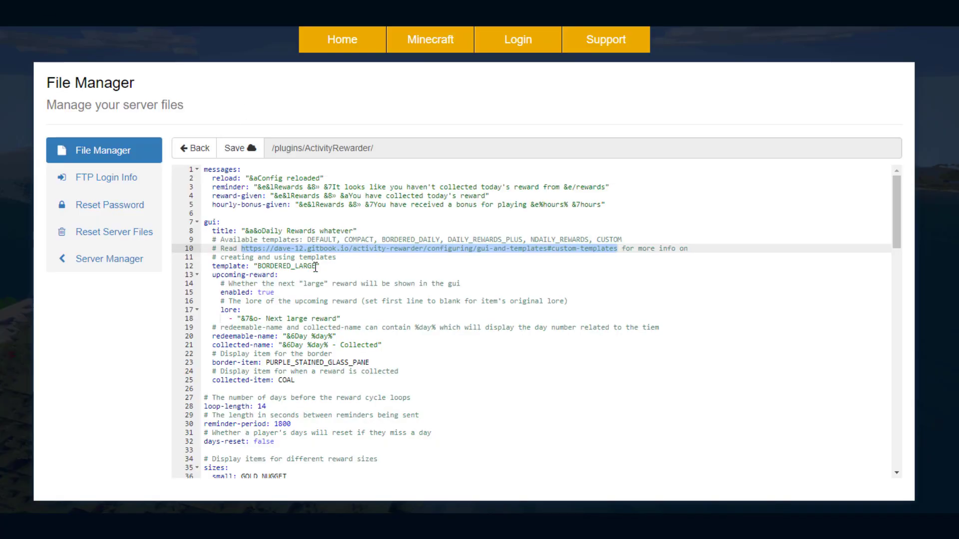
left_click_drag(315, 267, 258, 267)
key("ctrl+v")
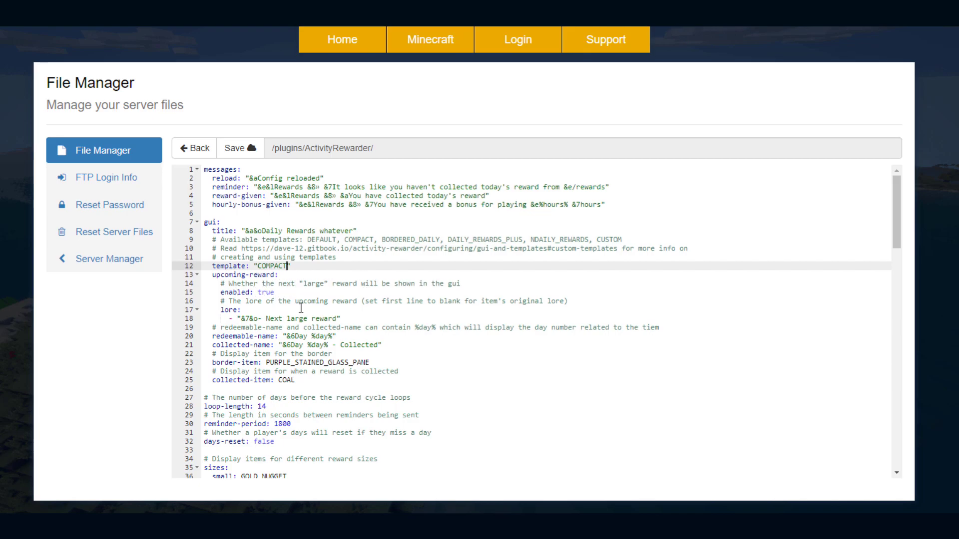
Set the border-item in the gui section to DIAMOND
scroll(301, 308, "down", 3)
left_click(266, 325)
left_click(370, 325)
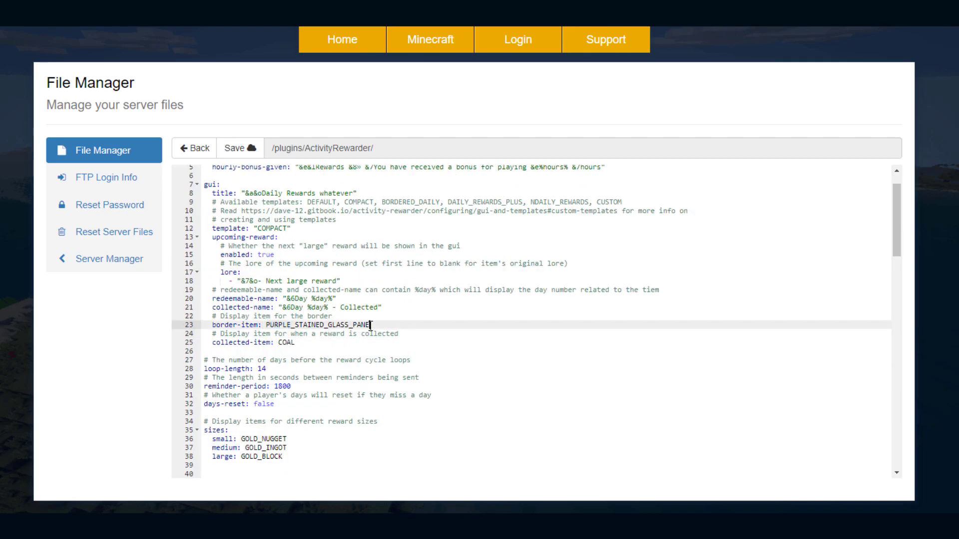
left_click_drag(370, 325, 272, 325)
type("DIAMOND")
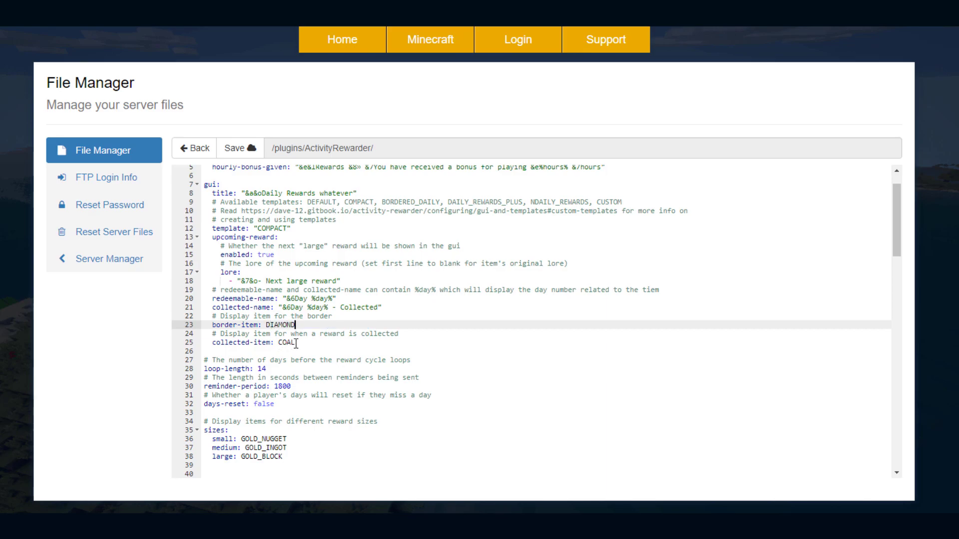
Set the collected-item to STONE and save config.yml
left_click_drag(295, 342, 281, 344)
type("STONE")
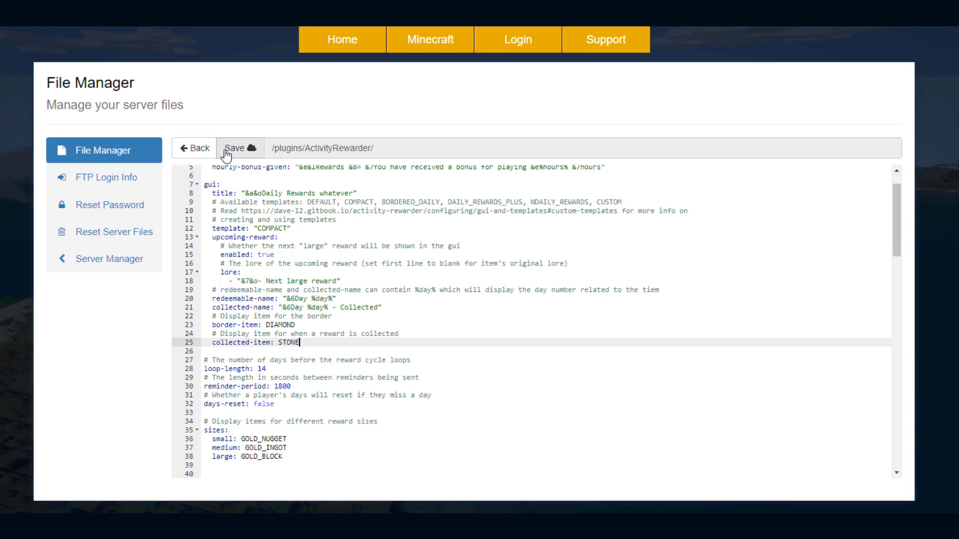
left_click(231, 148)
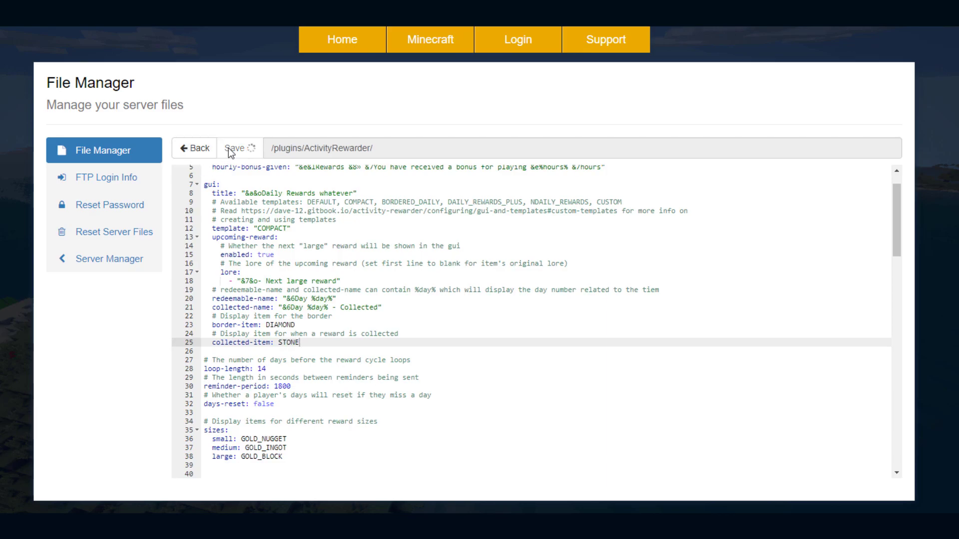
Switch to Minecraft, reload the plugin configuration with /rewards reload, and open the menu with /rewards
key("alt+Tab")
type("/rewards reload")
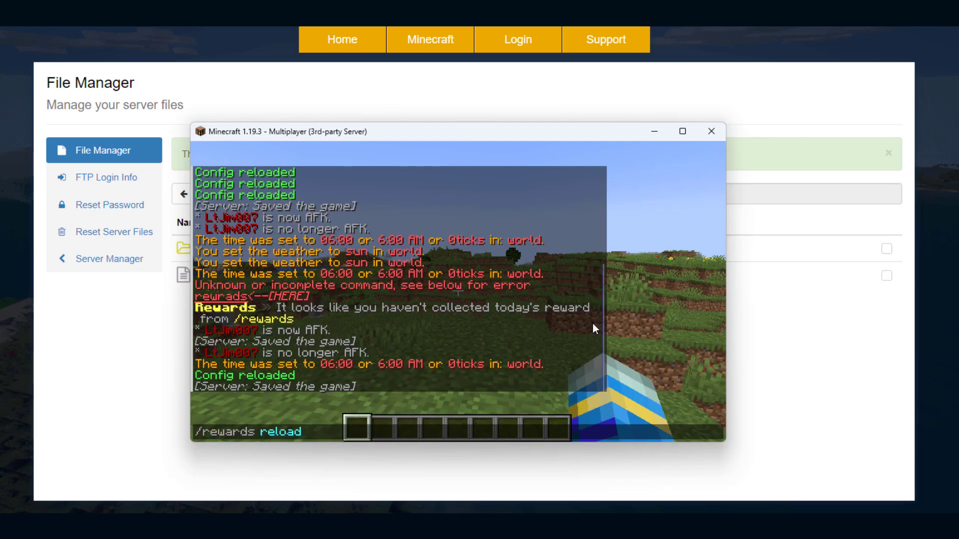
key("Return")
type("/rewards")
key("Return")
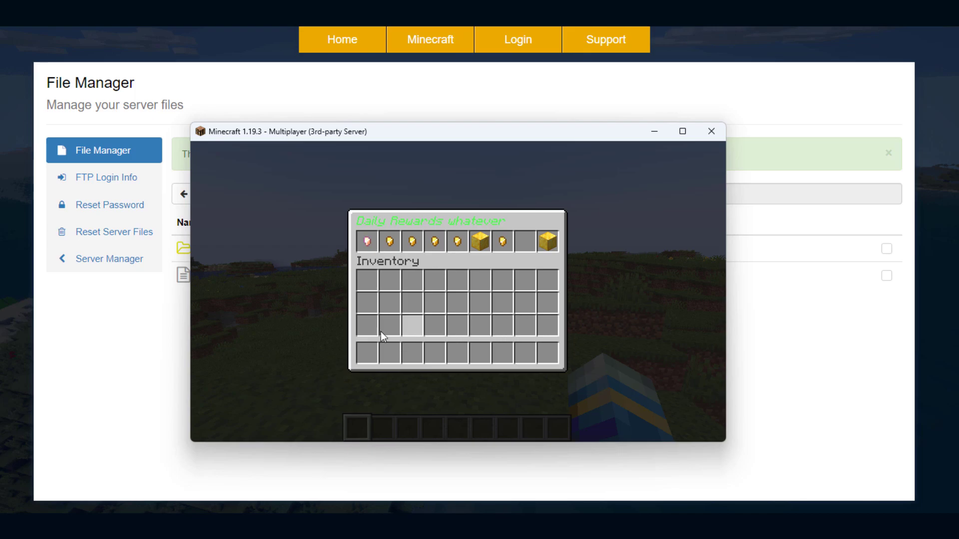
Collect the first daily reward from the menu, close it, and check the received items in the hotbar
left_click(373, 240)
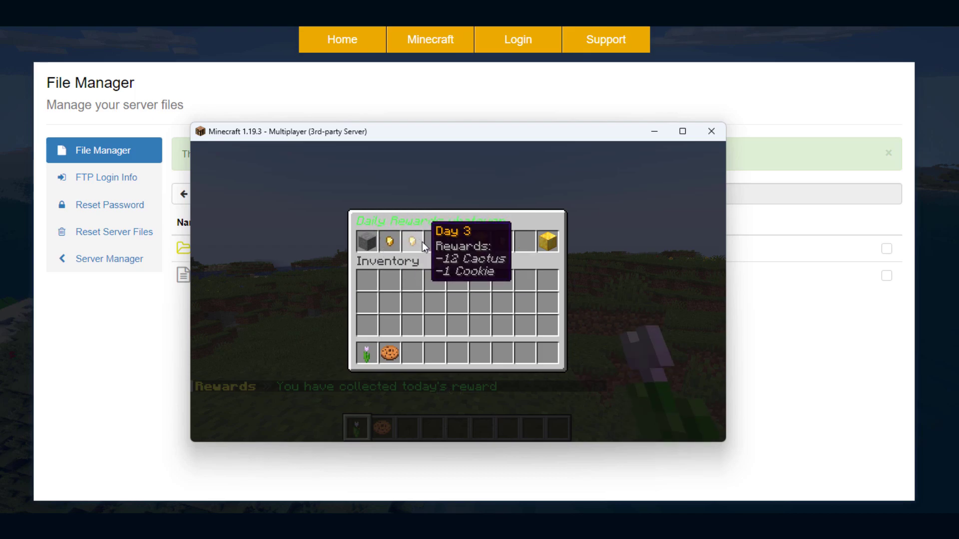
key("Escape")
scroll(458, 291, "down", 1)
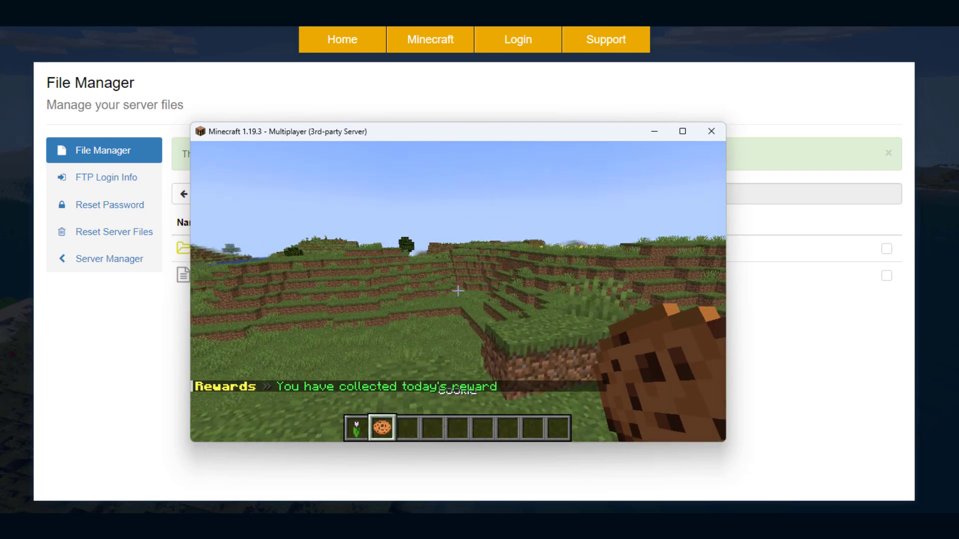
scroll(457, 291, "up", 1)
key("t")
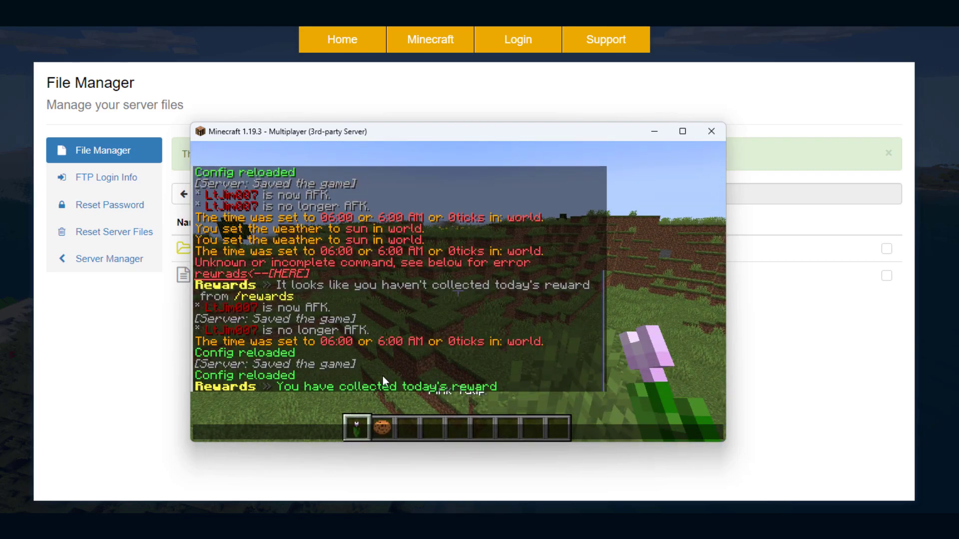
Return to config.yml in the file manager and examine the loop-length setting
key("alt+Tab")
scroll(338, 402, "down", 3)
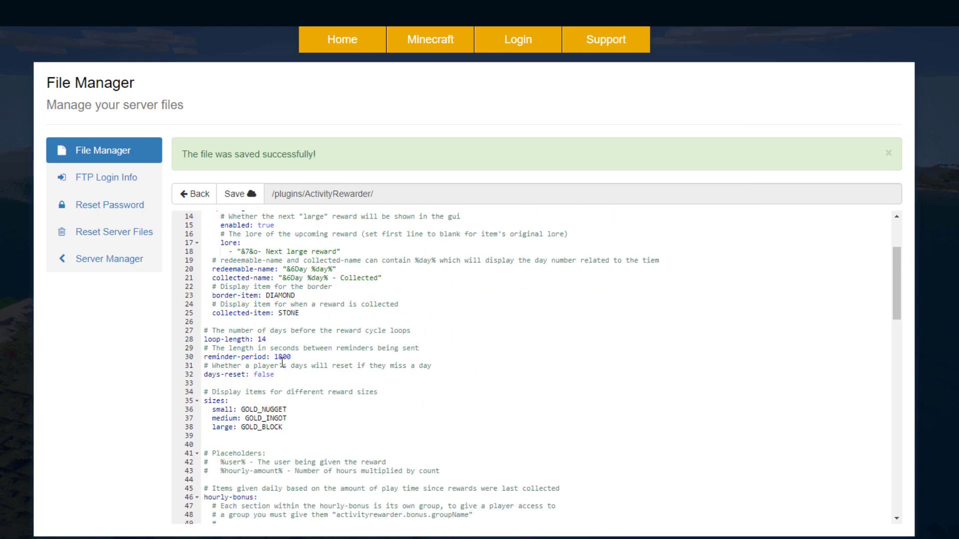
left_click_drag(206, 340, 275, 340)
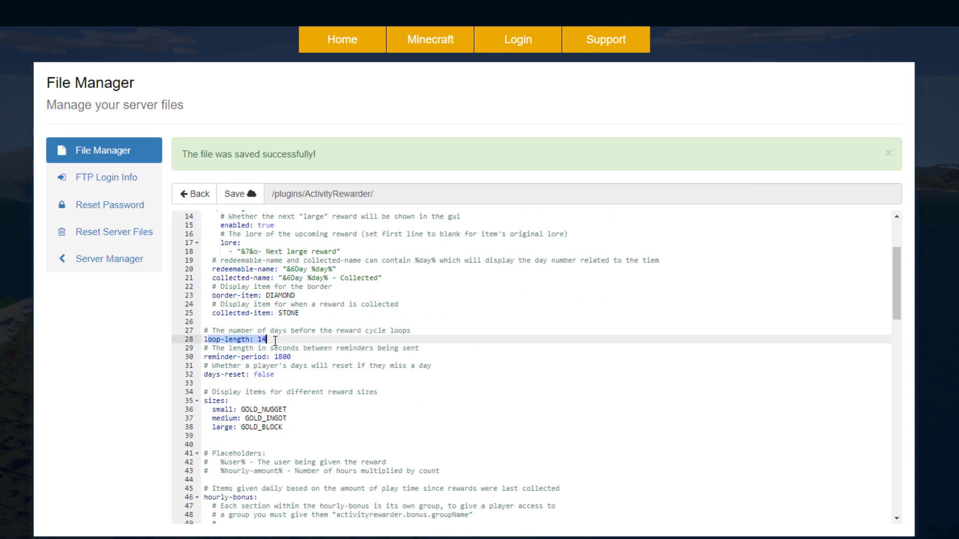
Examine the reminder-period, days-reset and reward sizes settings in config.yml
left_click(314, 341)
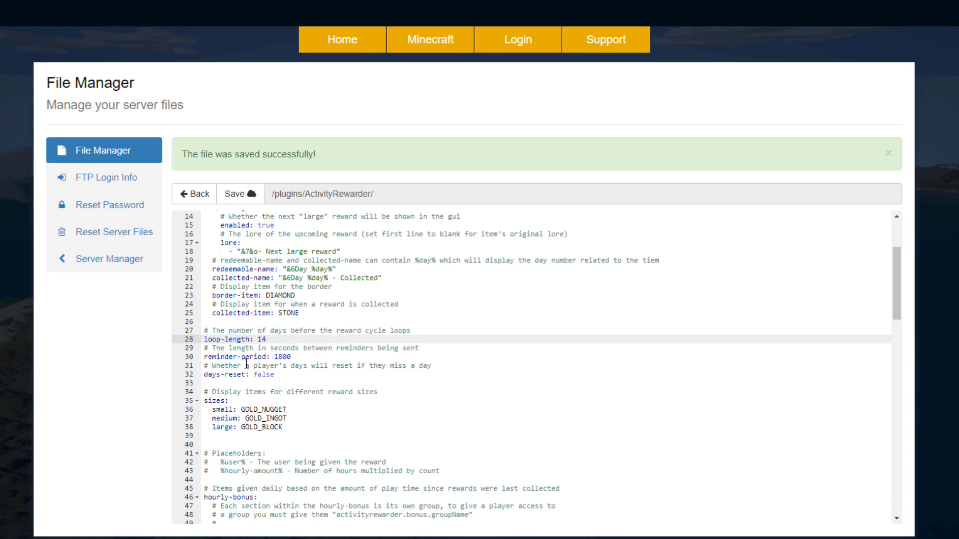
left_click(290, 357)
double_click(285, 356)
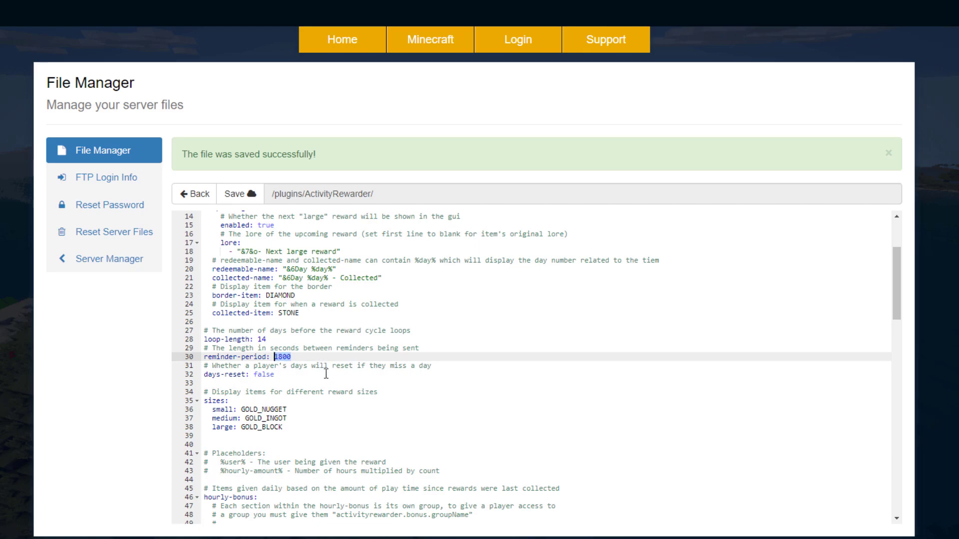
double_click(258, 374)
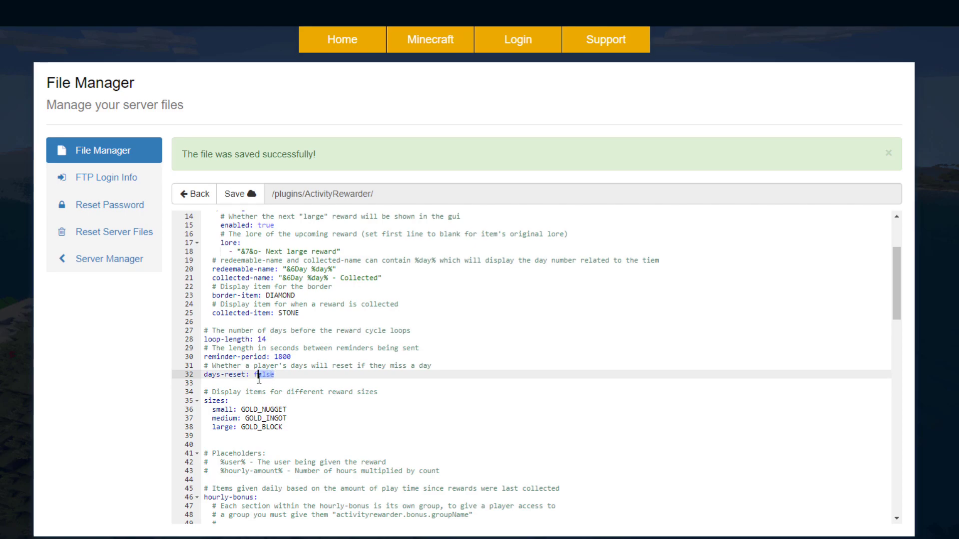
left_click(306, 385)
scroll(306, 384, "down", 3)
left_click_drag(282, 352, 204, 326)
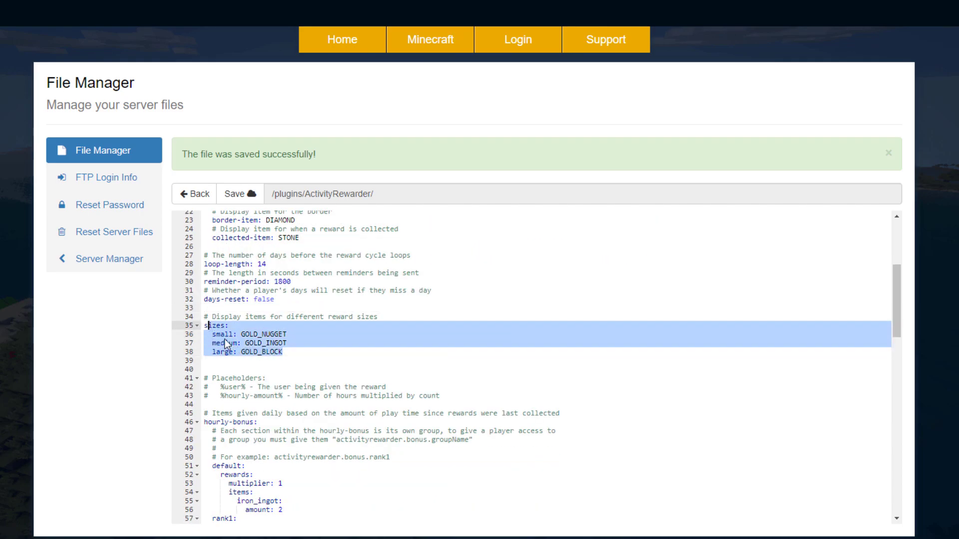
left_click(224, 345)
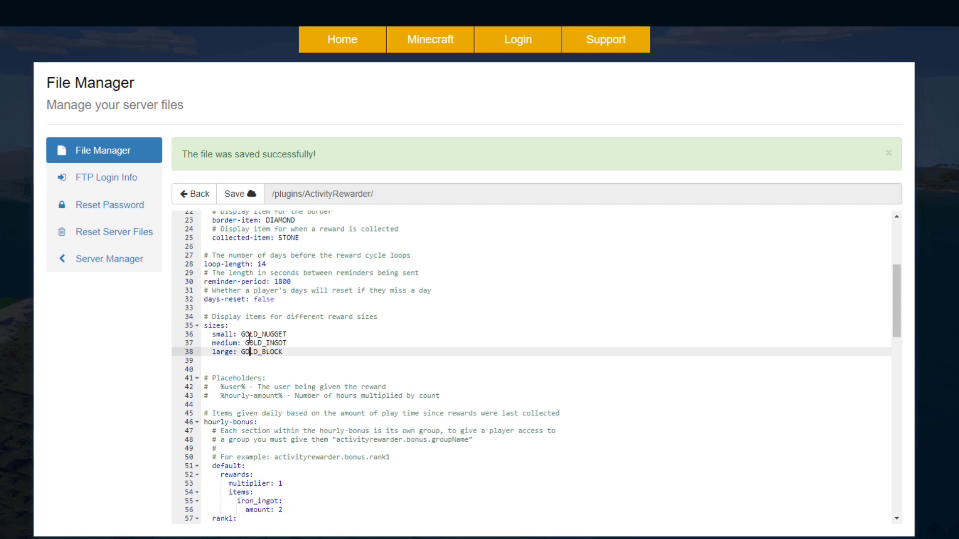
left_click(232, 335)
left_click(231, 344)
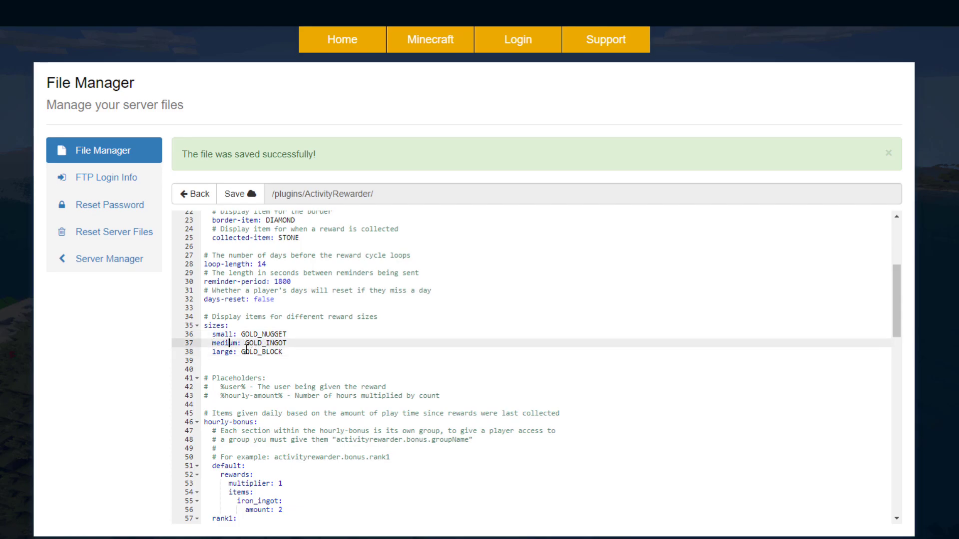
Examine the hourly-bonus section, including the default and rank1 groups and the example bonus permission
scroll(259, 351, "down", 5)
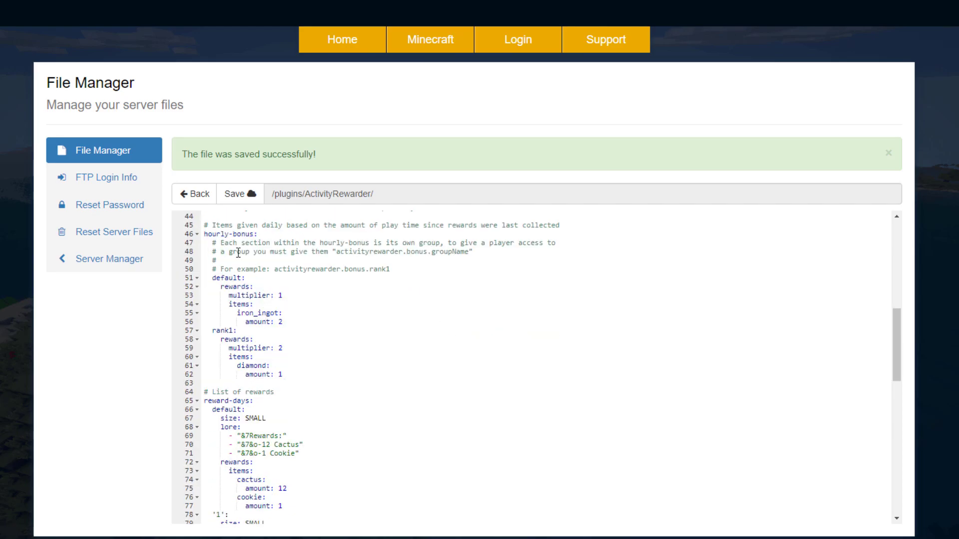
left_click_drag(204, 234, 306, 396)
left_click(306, 396)
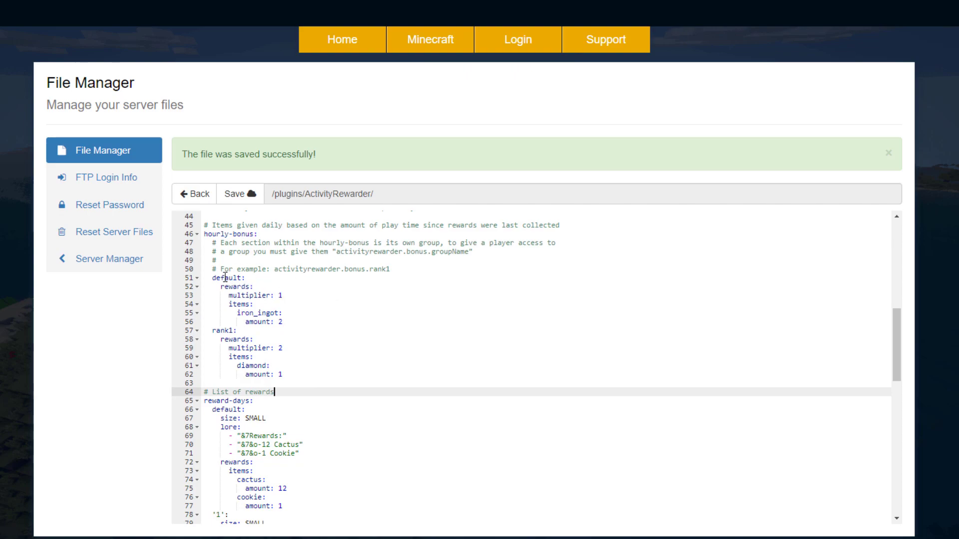
left_click_drag(213, 277, 282, 322)
left_click(233, 339)
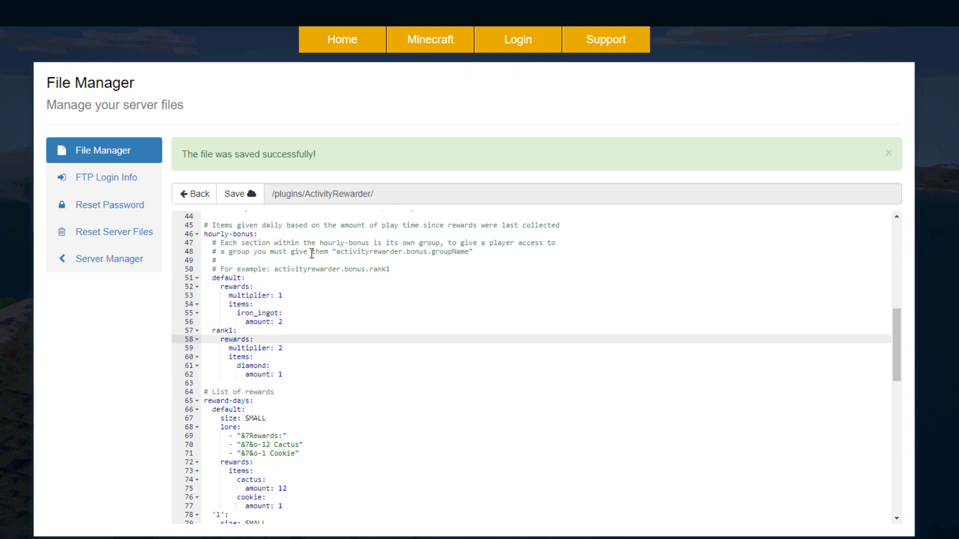
left_click_drag(279, 269, 398, 273)
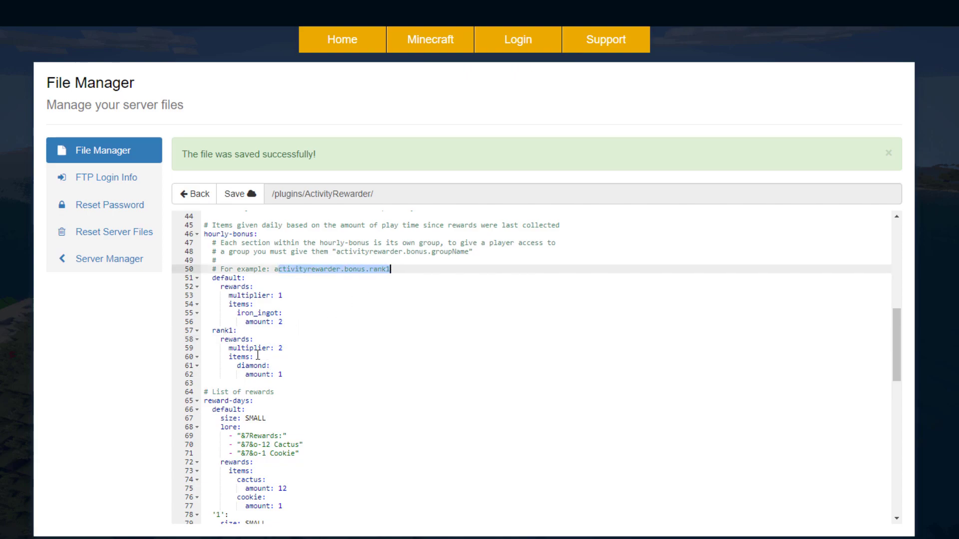
left_click_drag(283, 375, 233, 358)
left_click(325, 376)
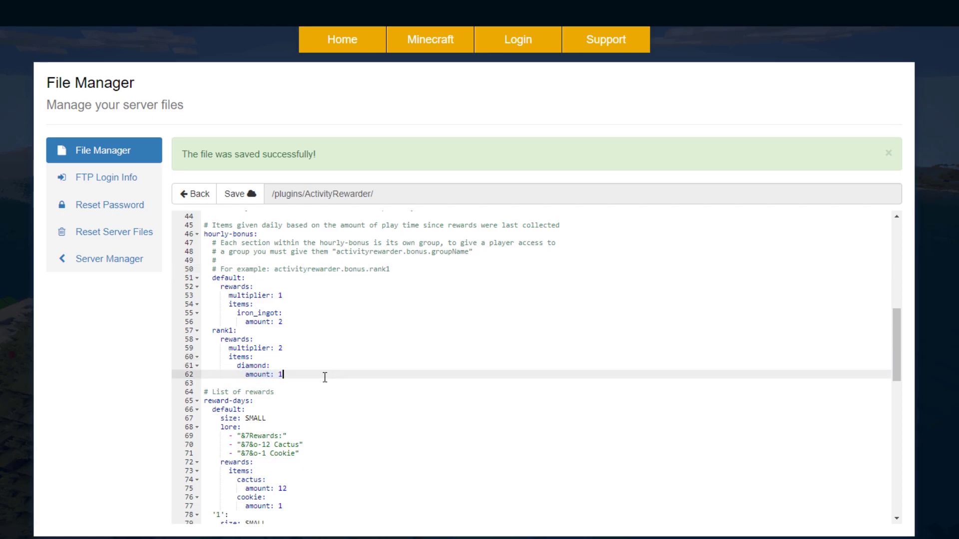
Review the reward-days list from the default reward through the day 30 entry
scroll(240, 307, "down", 3)
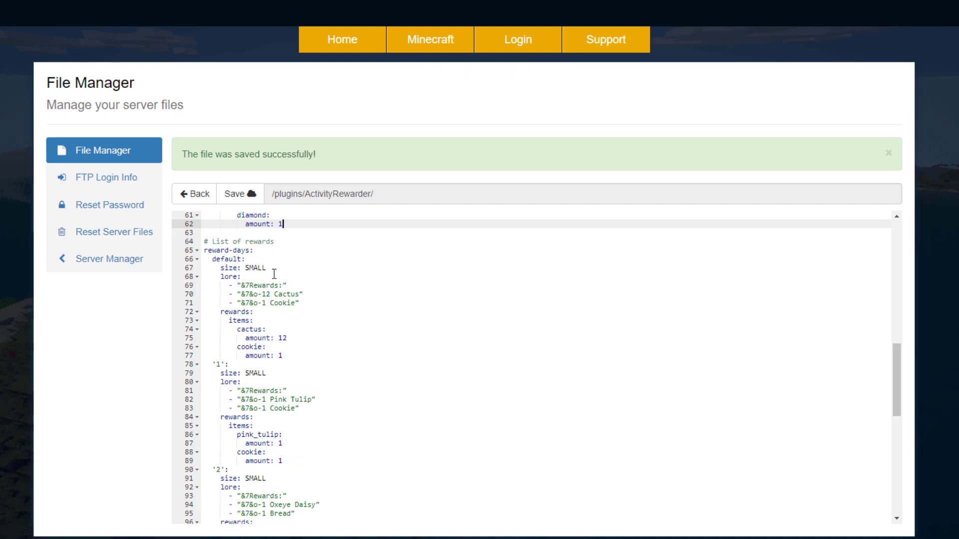
left_click(225, 313)
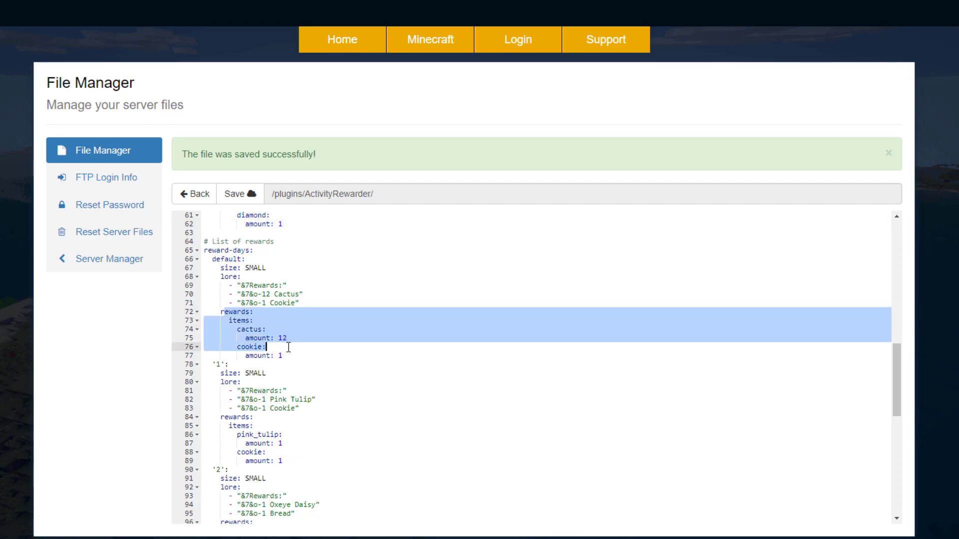
left_click_drag(289, 347, 285, 356)
left_click(277, 340)
scroll(253, 310, "down", 3)
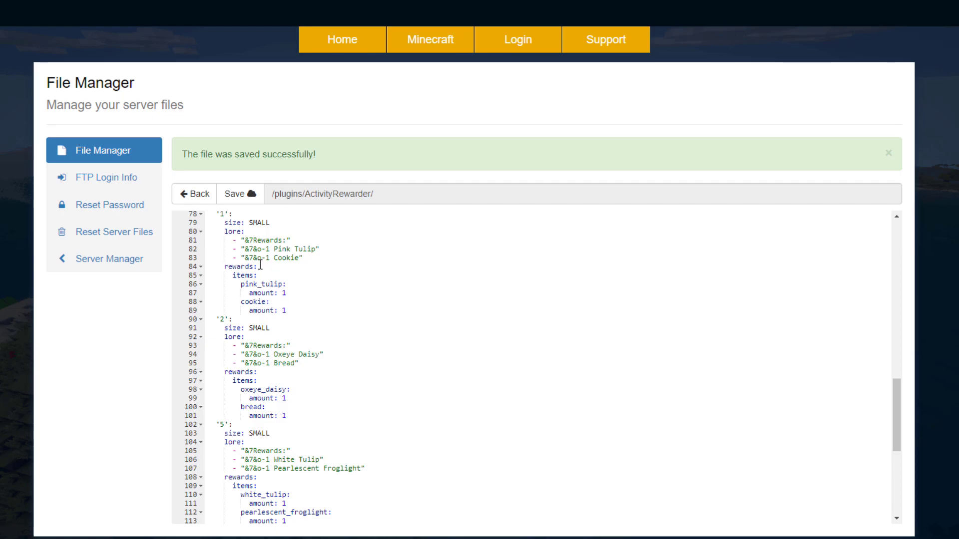
scroll(248, 364, "down", 5)
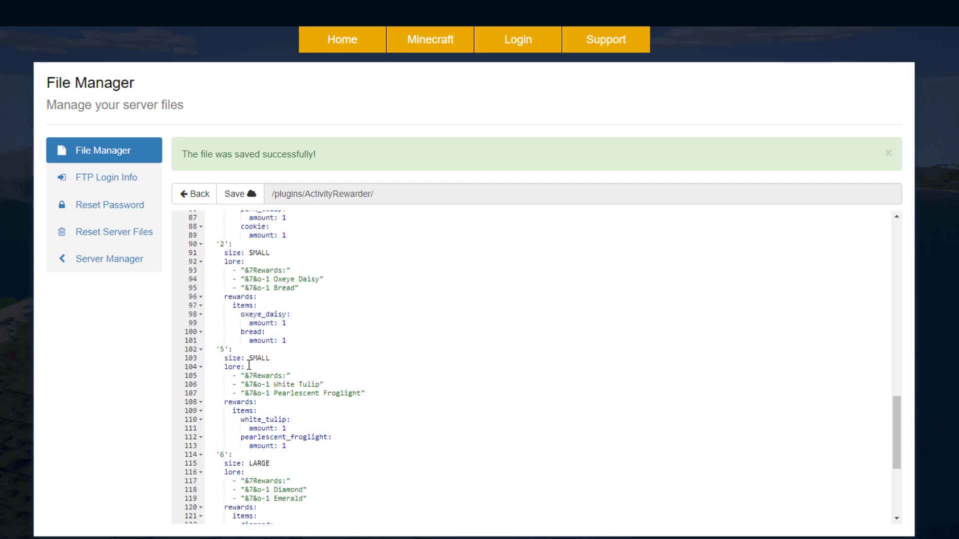
scroll(265, 372, "down", 1)
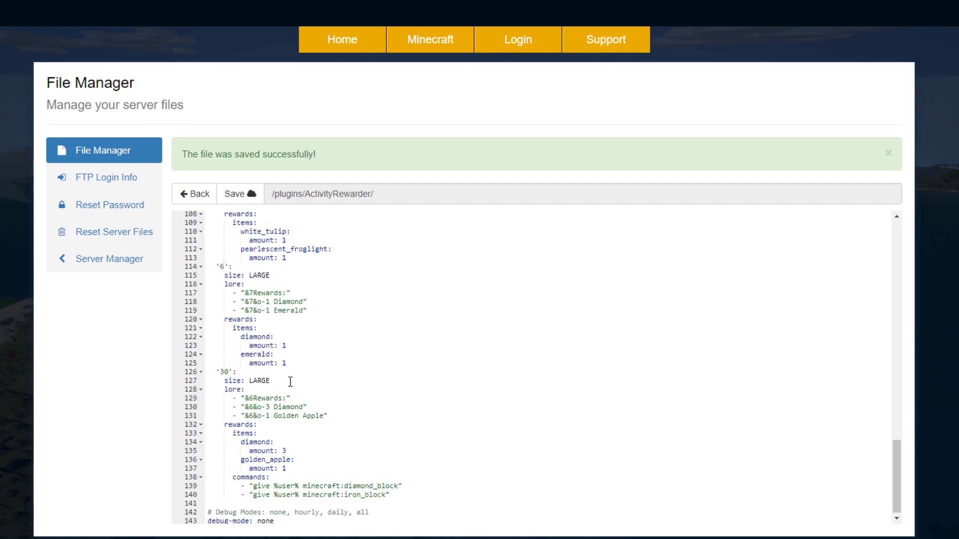
Duplicate the day '6' reward block directly below itself and rename the copy as day '7'
scroll(292, 367, "up", 1)
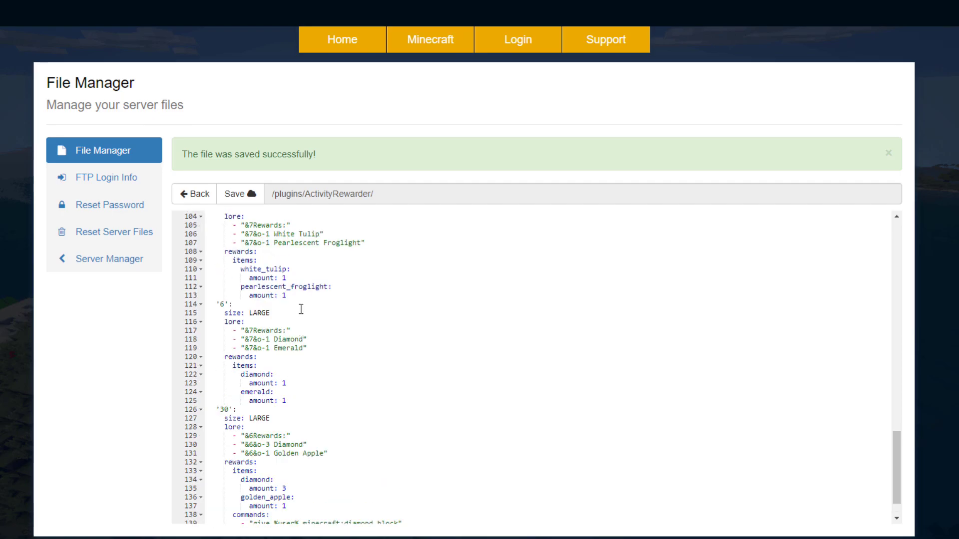
left_click_drag(299, 401, 197, 305)
key("ctrl+c")
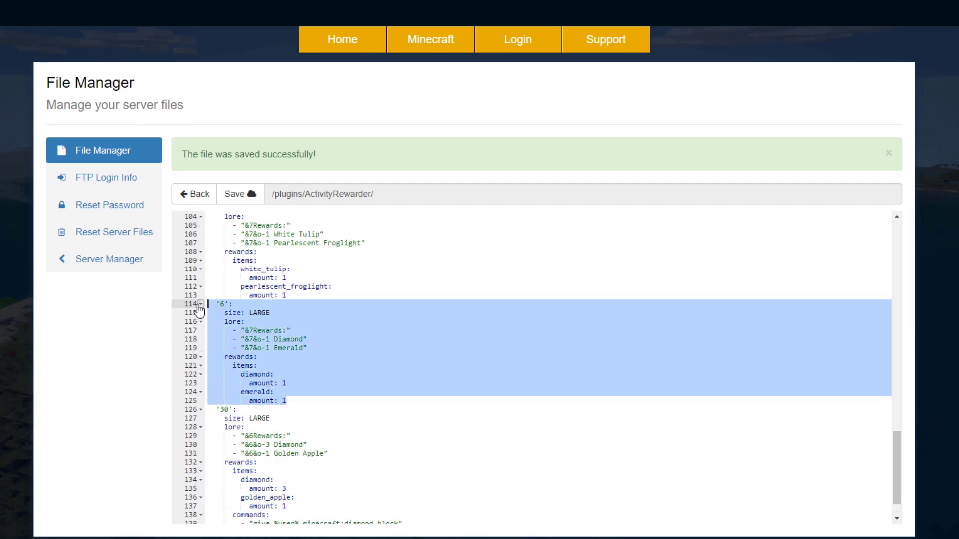
left_click(296, 403)
key("Return")
key("ctrl+v")
double_click(221, 409)
type("7")
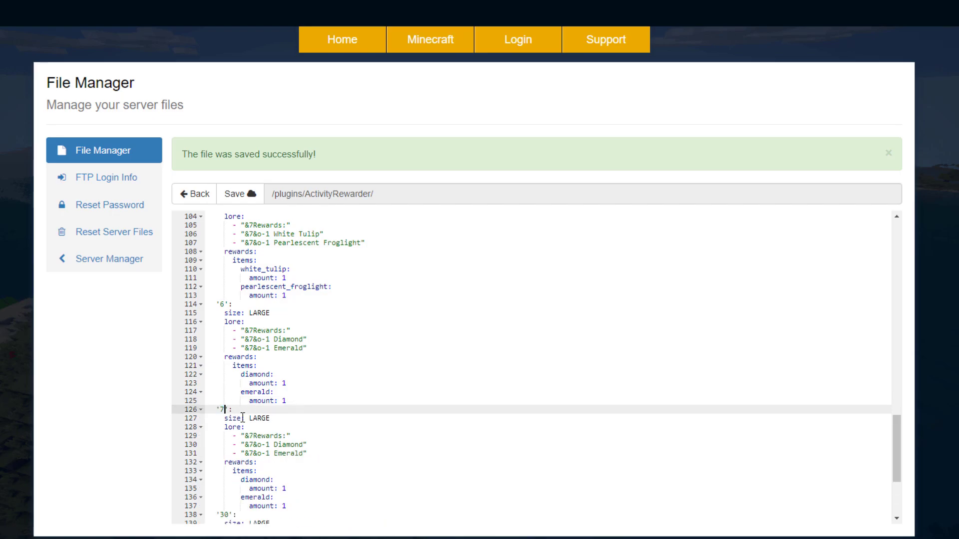
Set the day 7 reward's size to MEDIUM and replace its emerald with stone, amount 32, using "&7&o-1 stone" as the lore line
scroll(279, 400, "down", 3)
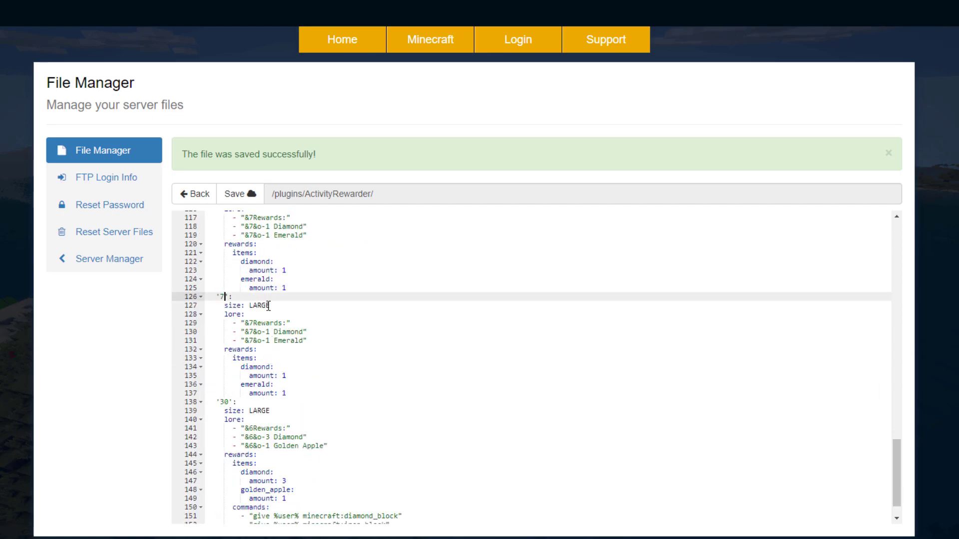
left_click_drag(268, 307, 250, 306)
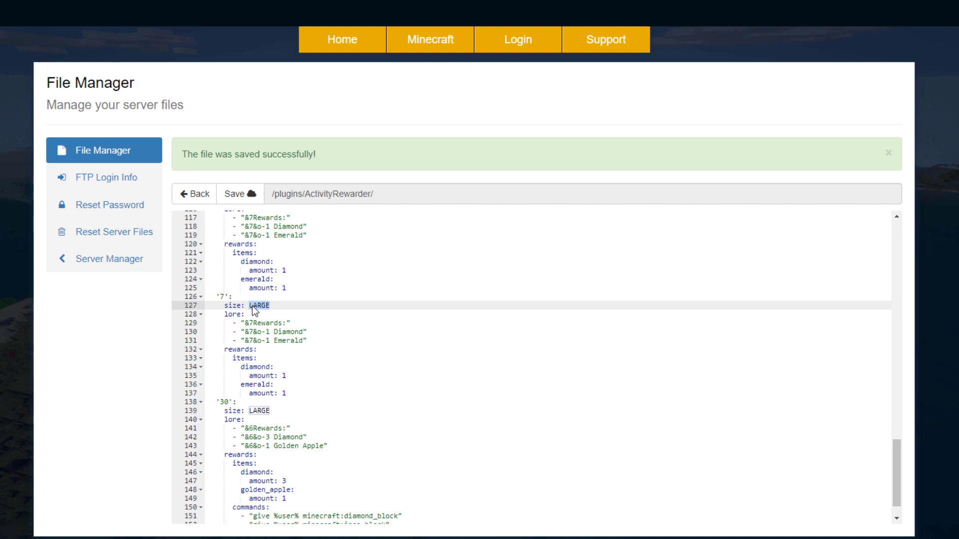
type("MEDIUM")
scroll(252, 307, "down", 1)
left_click_drag(272, 353, 241, 356)
key("BackSpace")
type("stone:")
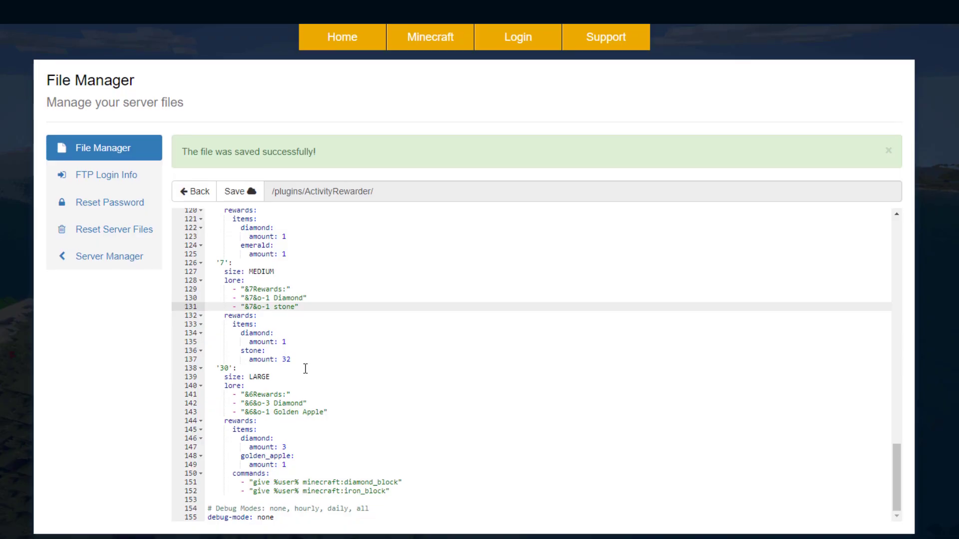
scroll(306, 368, "down", 2)
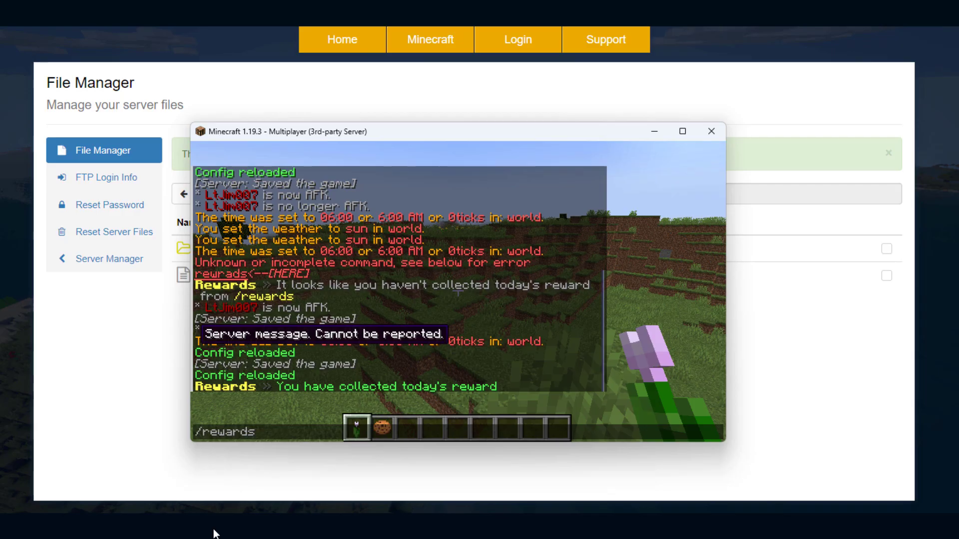
In Minecraft, reload the plugin configuration with /rewards reload and open the daily rewards menu with /rewards
type("reload")
key("Return")
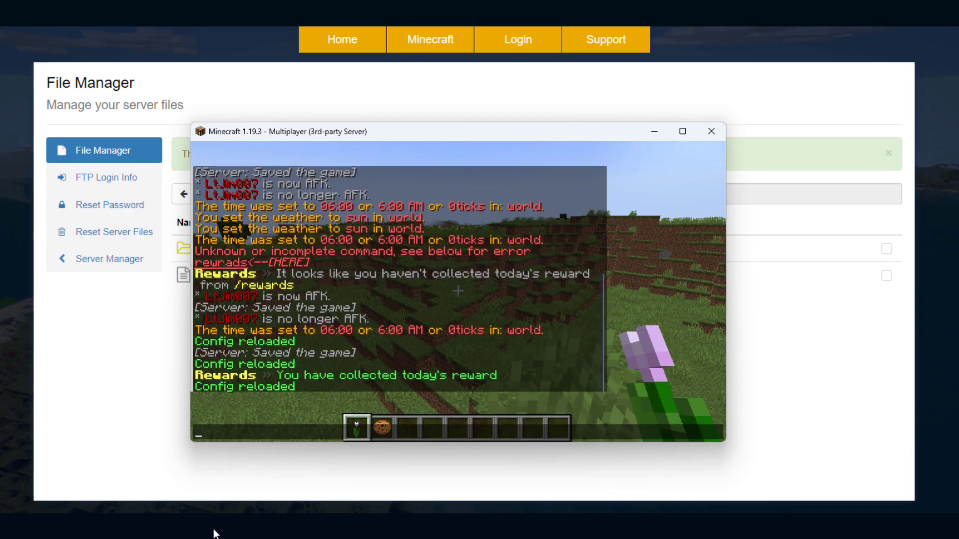
type("/rewards")
key("Return")
mouse_move(510, 241)
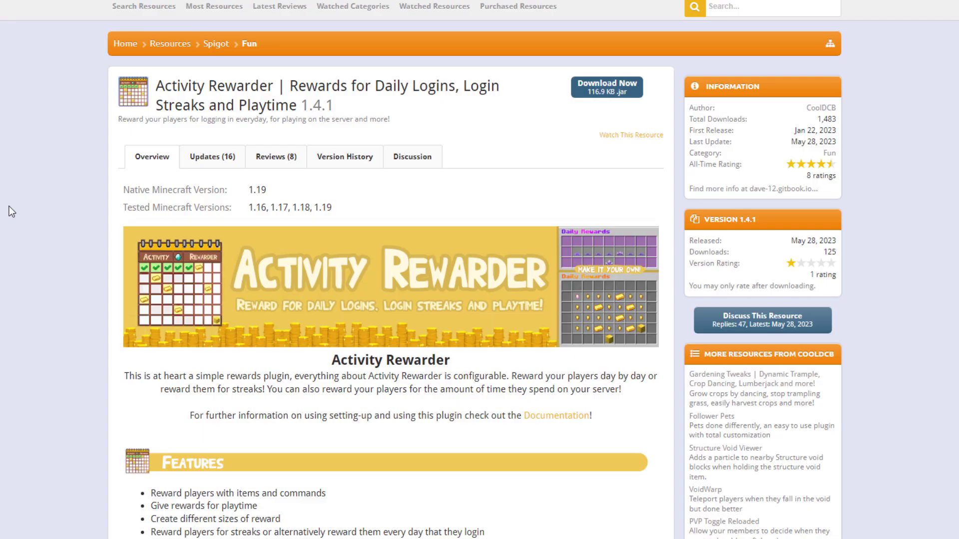
Review the Activity Rewarder resource page on SpigotMC, including permissions and placeholders, and expand the default config.yml spoiler
scroll(41, 210, "up", 3)
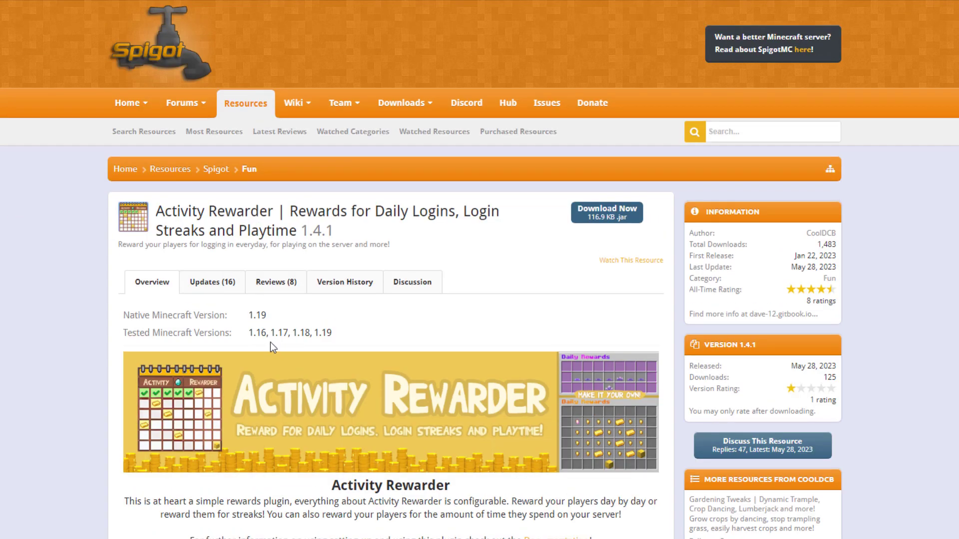
scroll(296, 337, "down", 15)
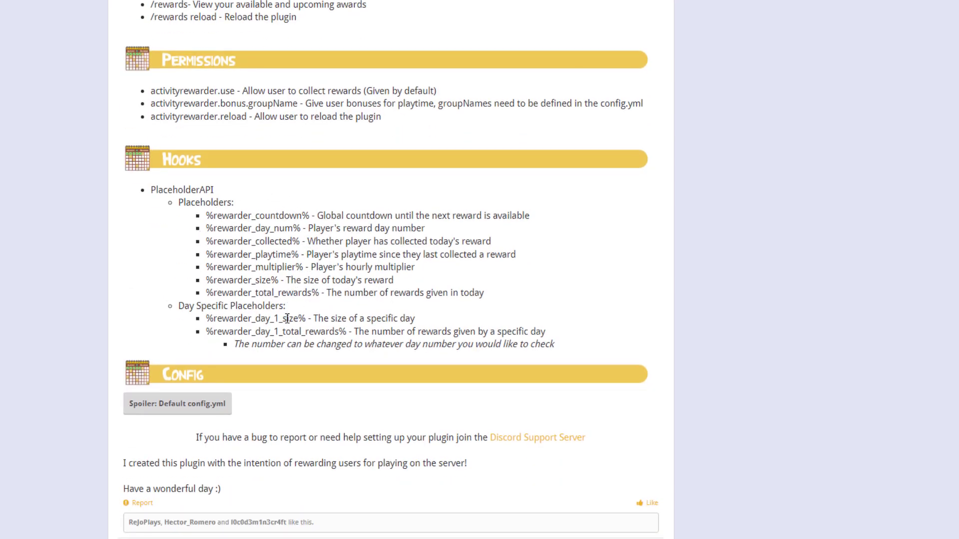
scroll(287, 318, "down", 2)
left_click(192, 408)
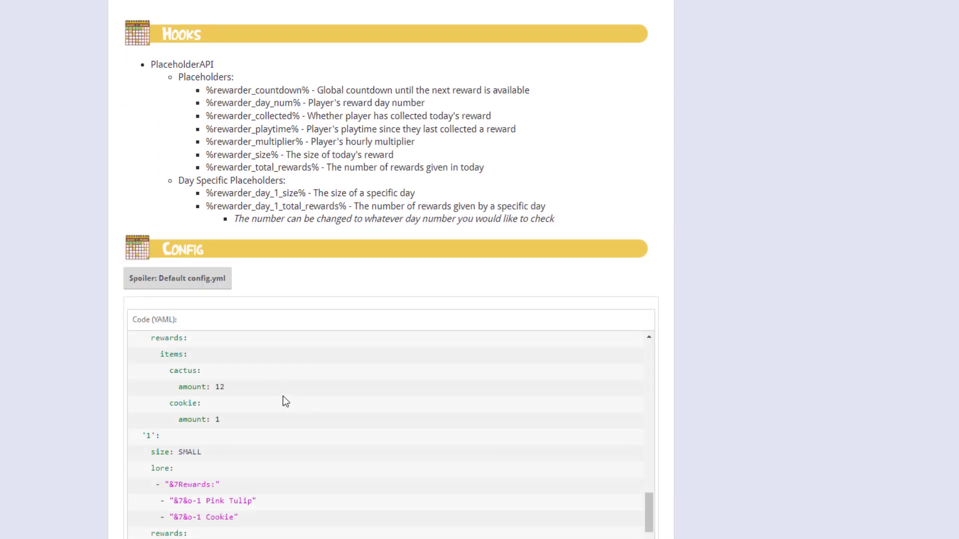
scroll(283, 400, "up", 3)
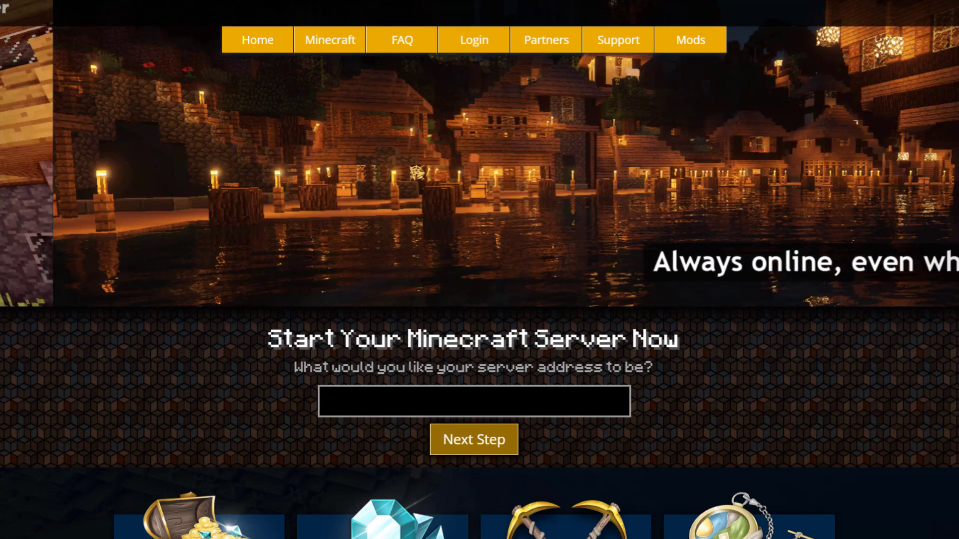